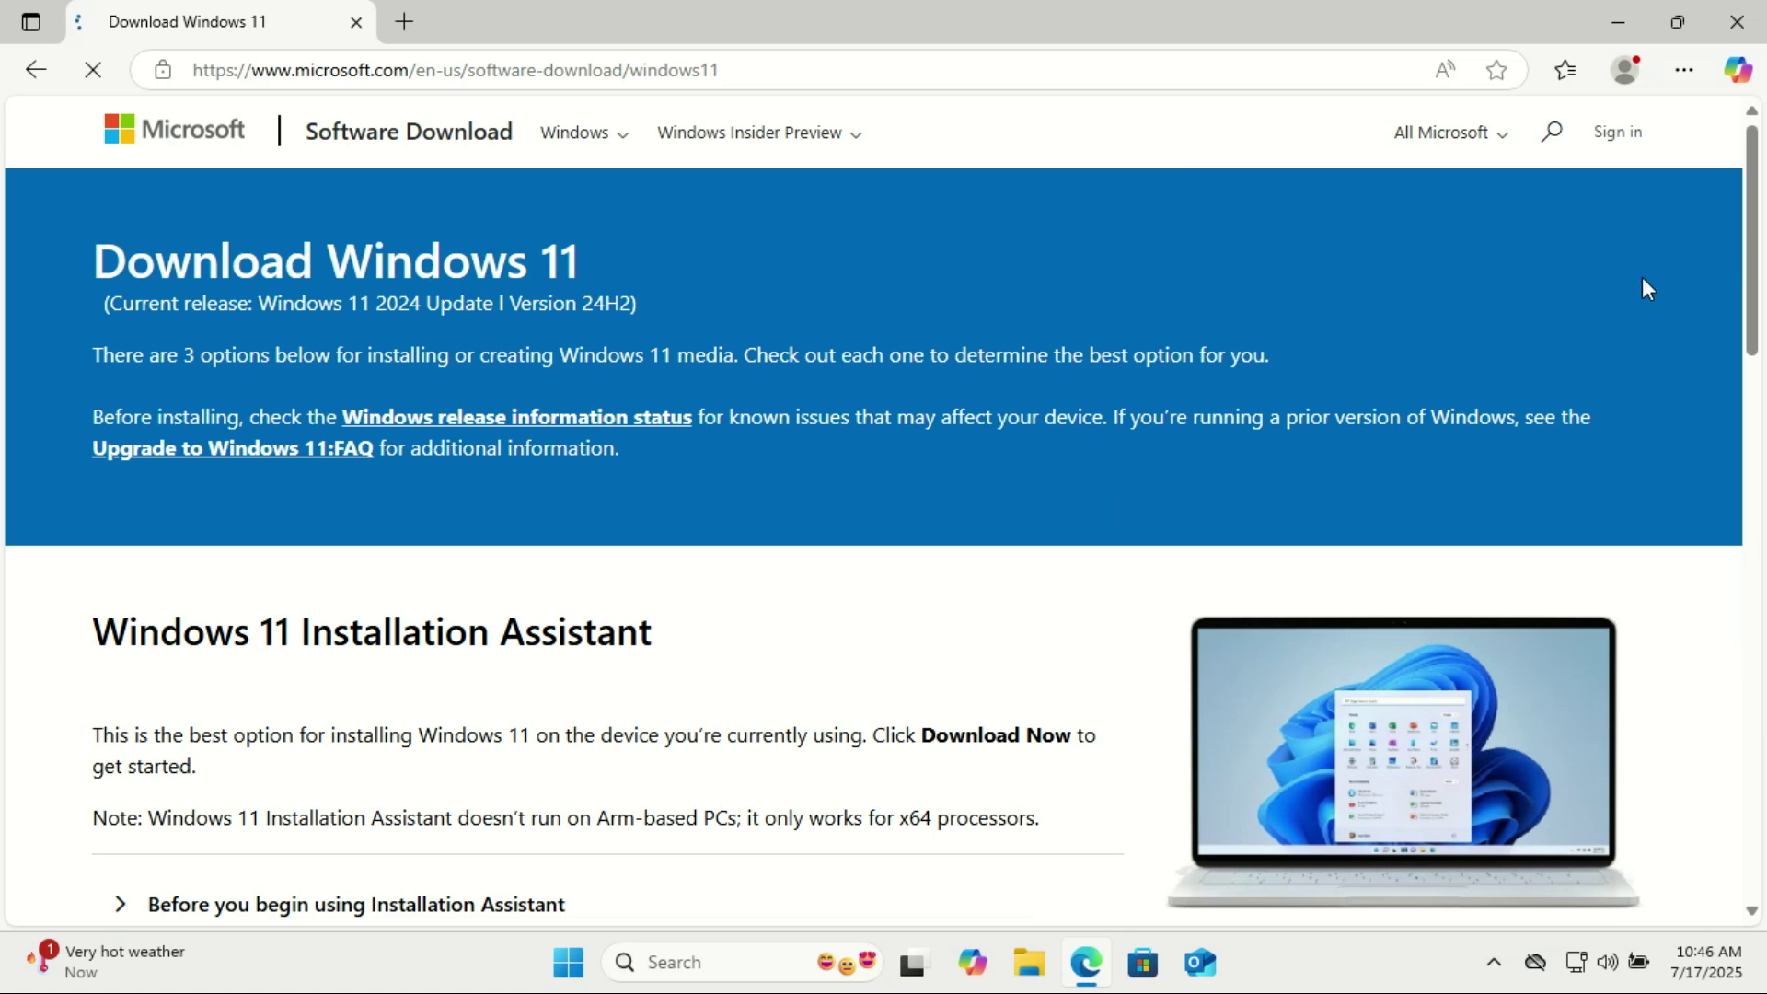
drag(1754, 248, 1758, 660)
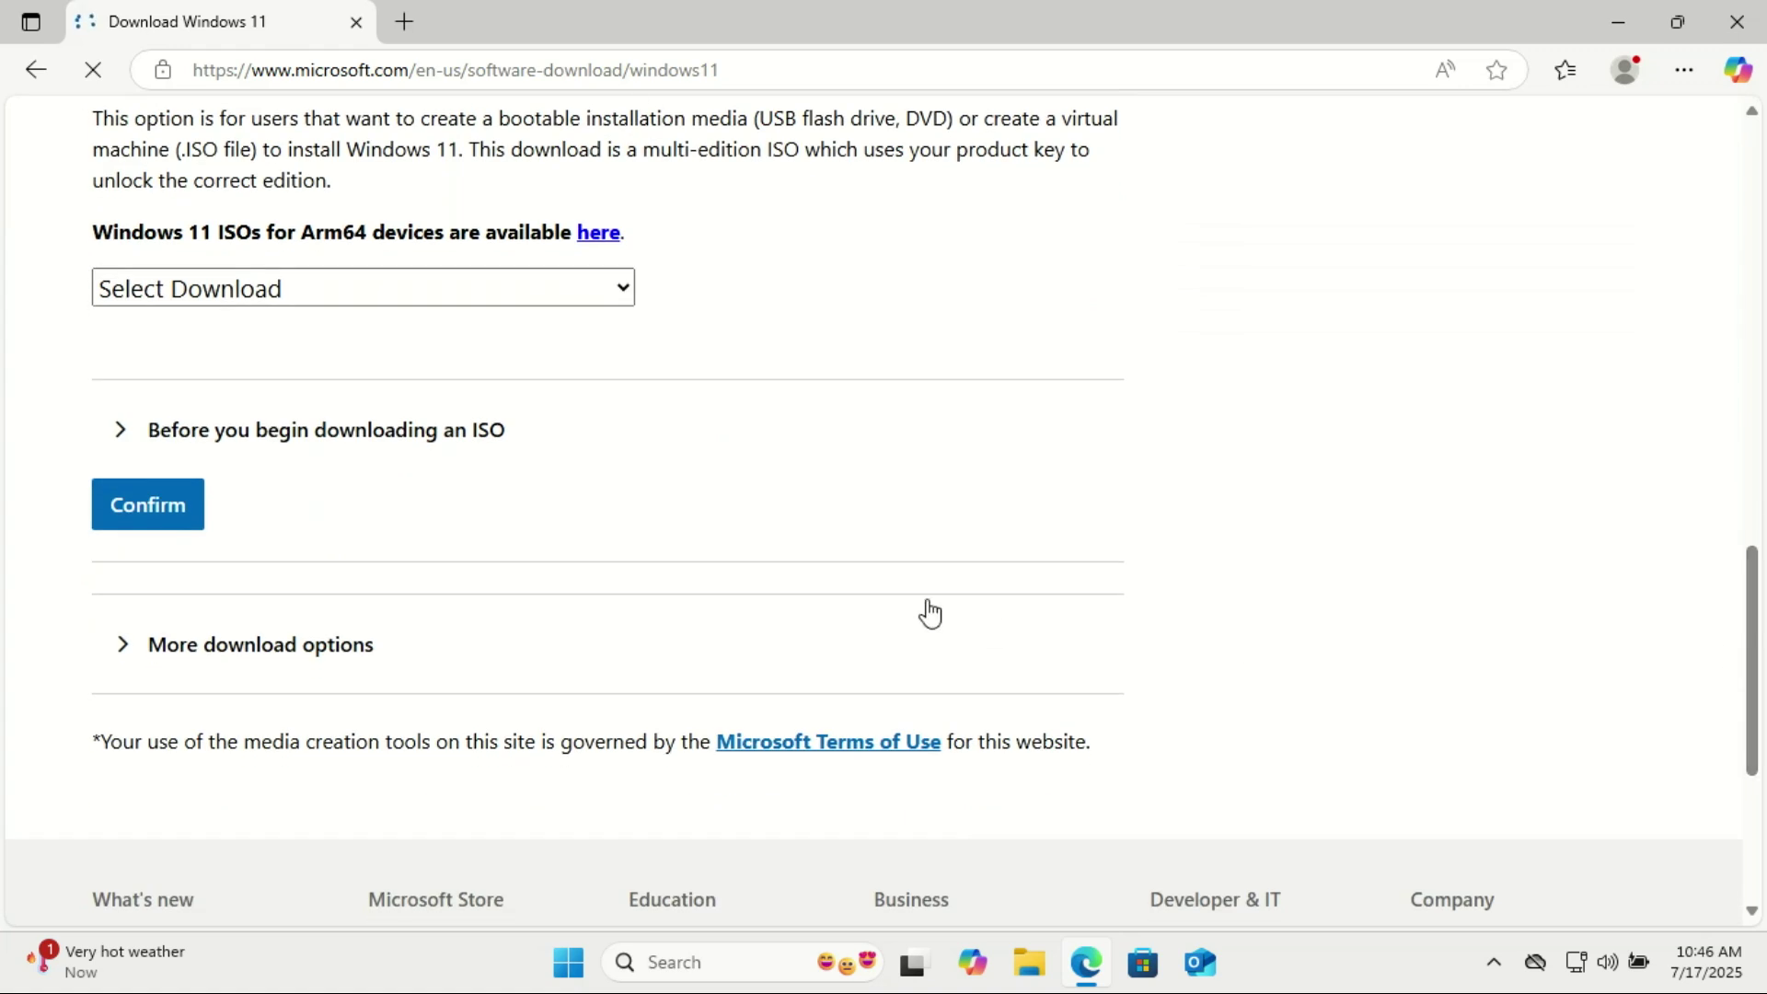
Step: Choose the Windows 11 multi-edition x64 ISO and confirm English (United States)
click(624, 290)
click(580, 381)
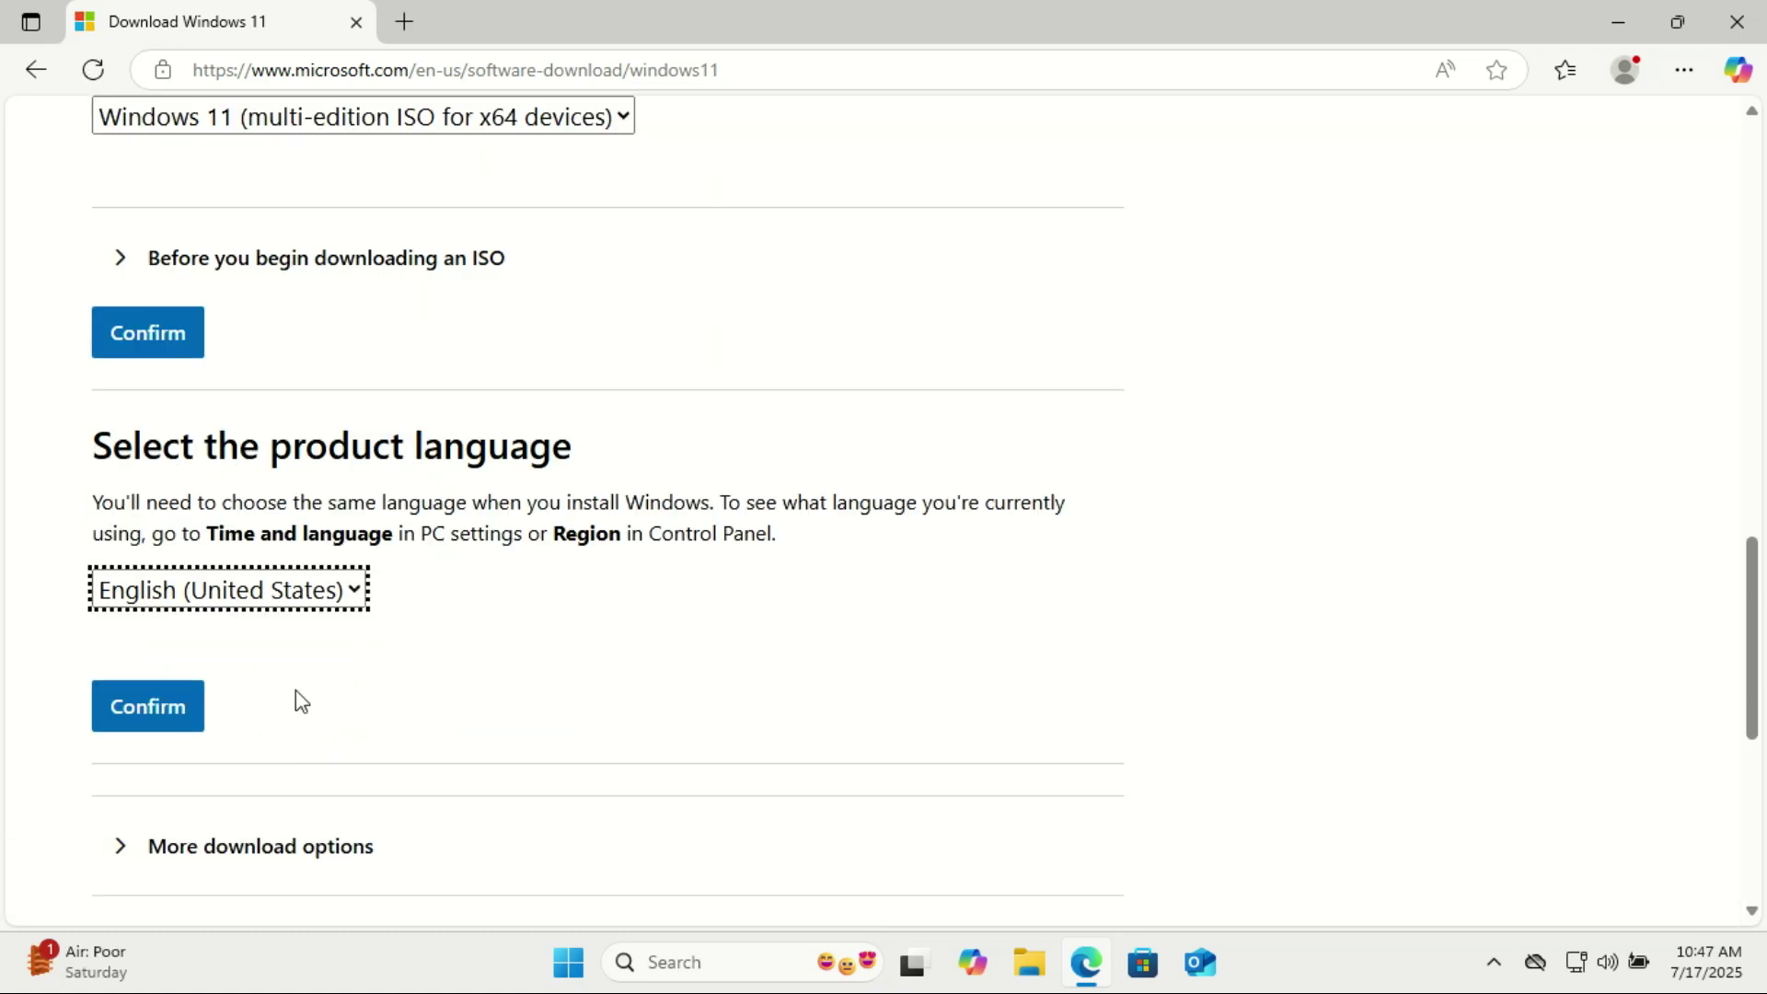
click(180, 707)
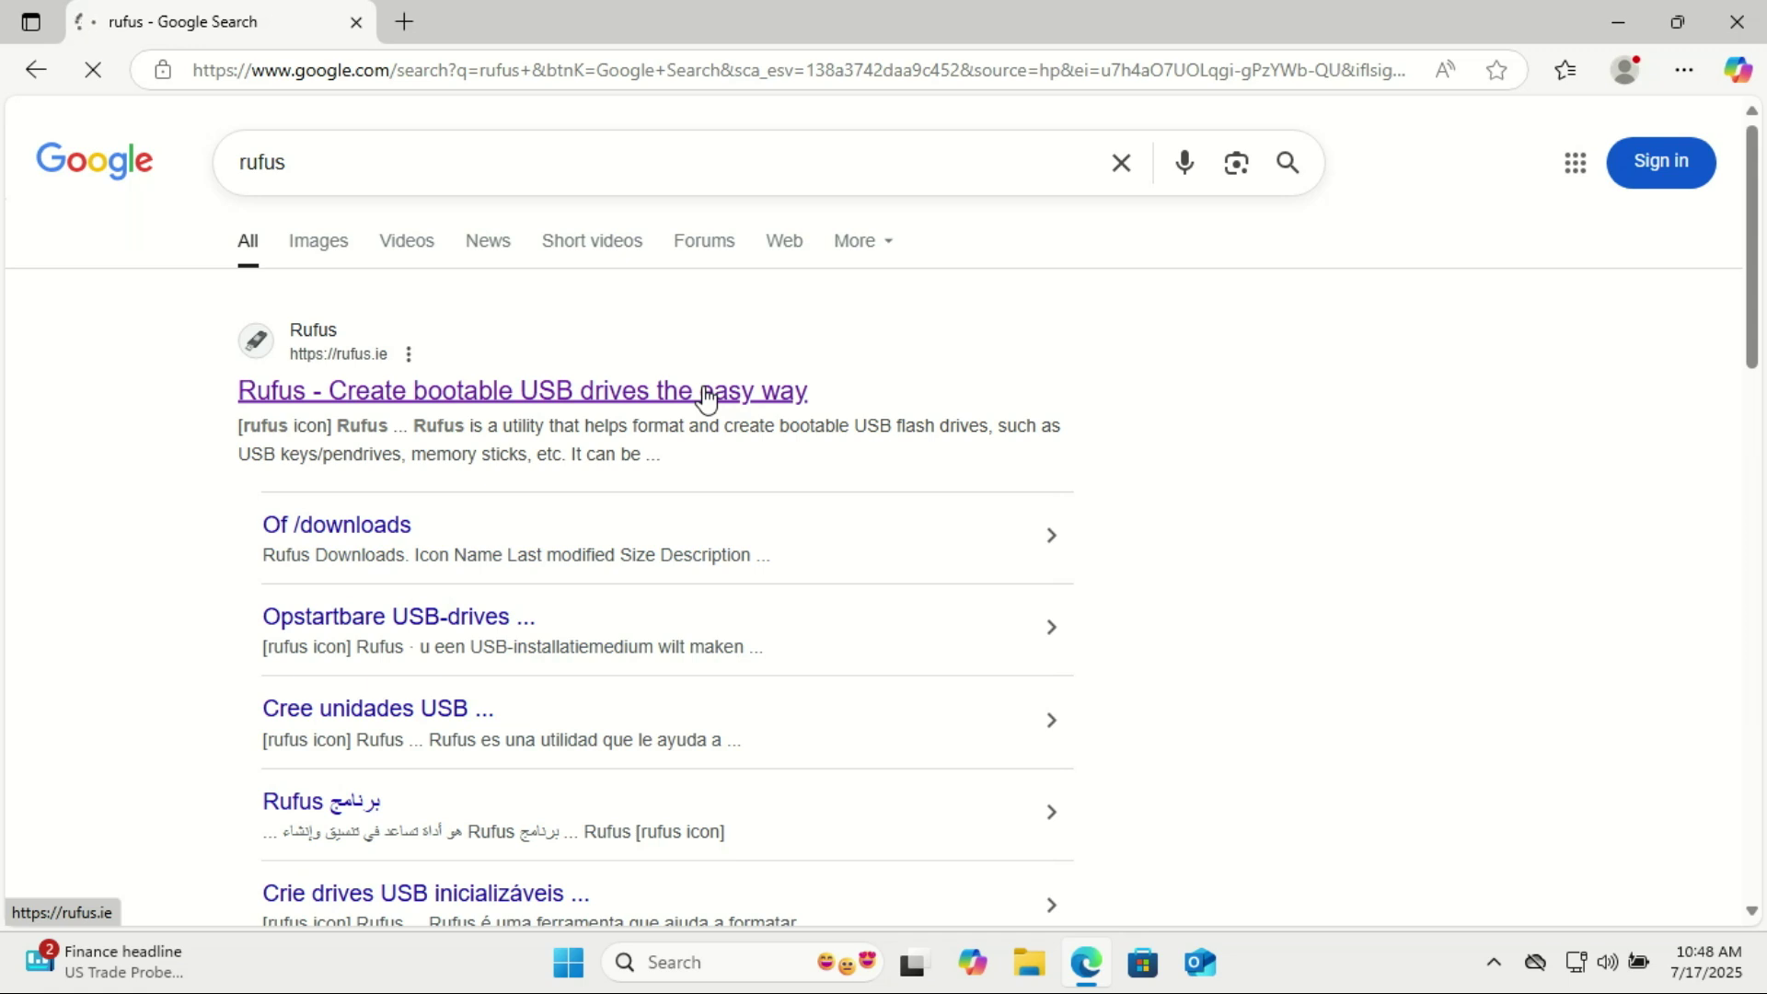
Step: Open the 'Rufus - Create bootable USB drives the easy way' result on rufus.ie
click(705, 395)
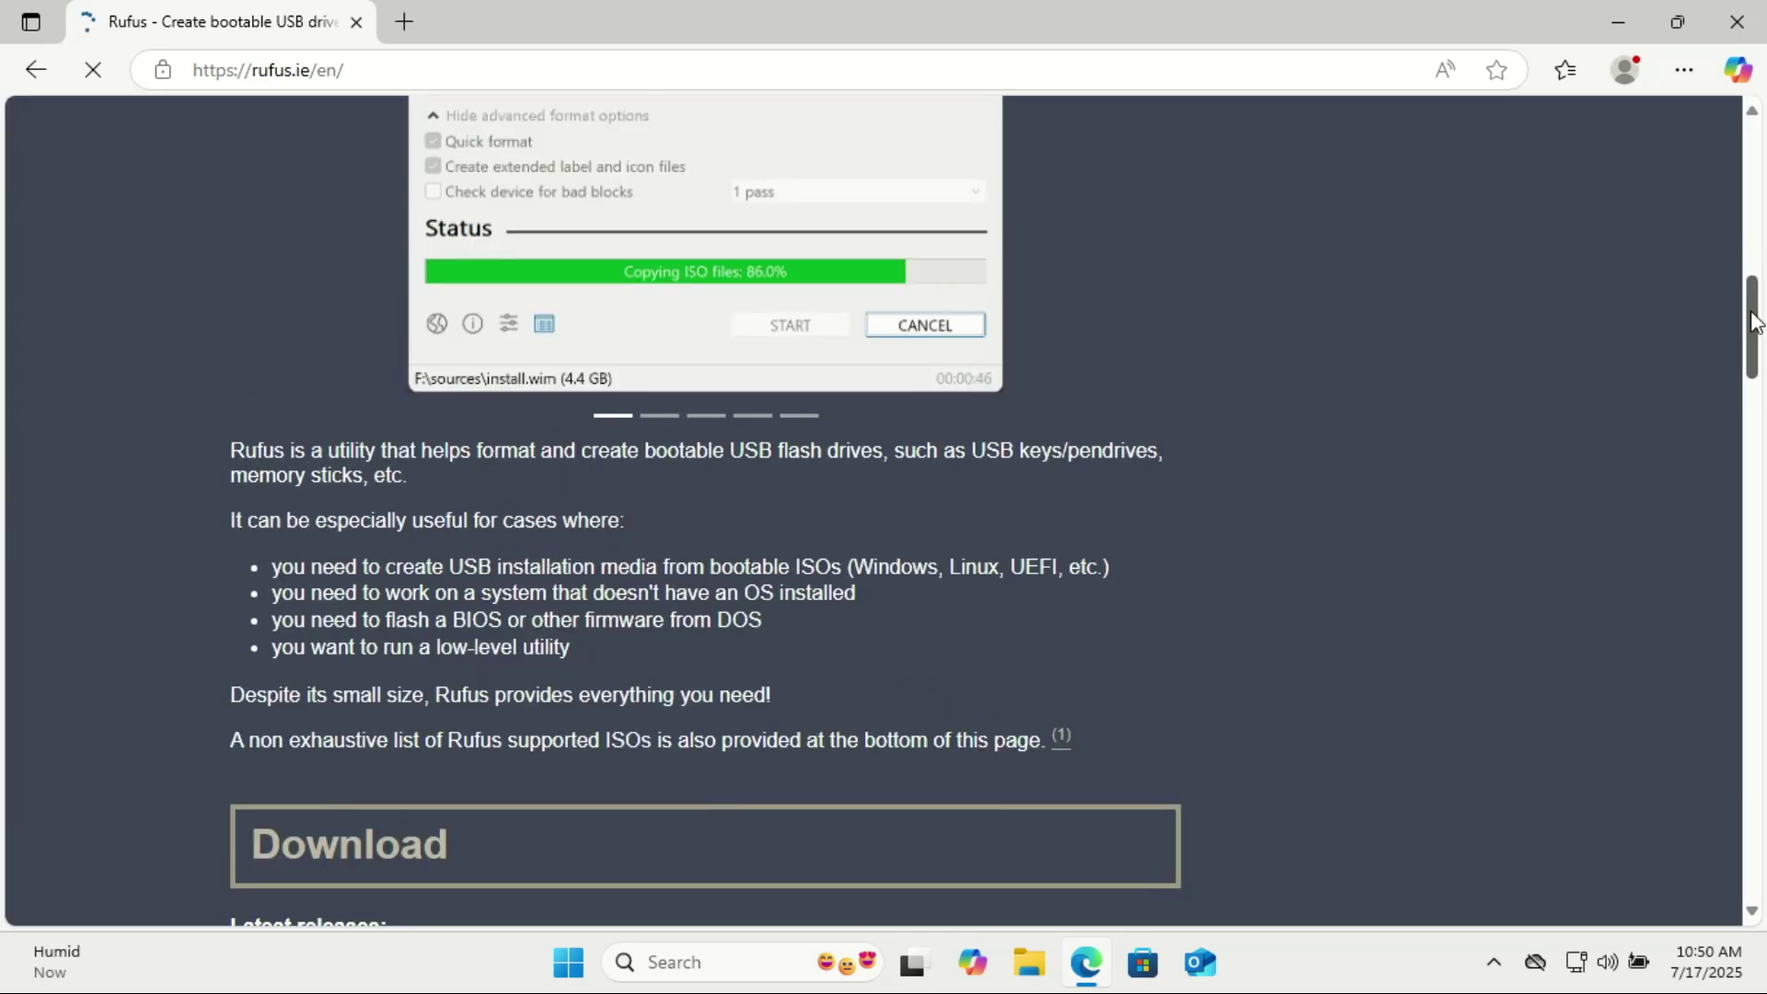
drag(1753, 320, 1744, 402)
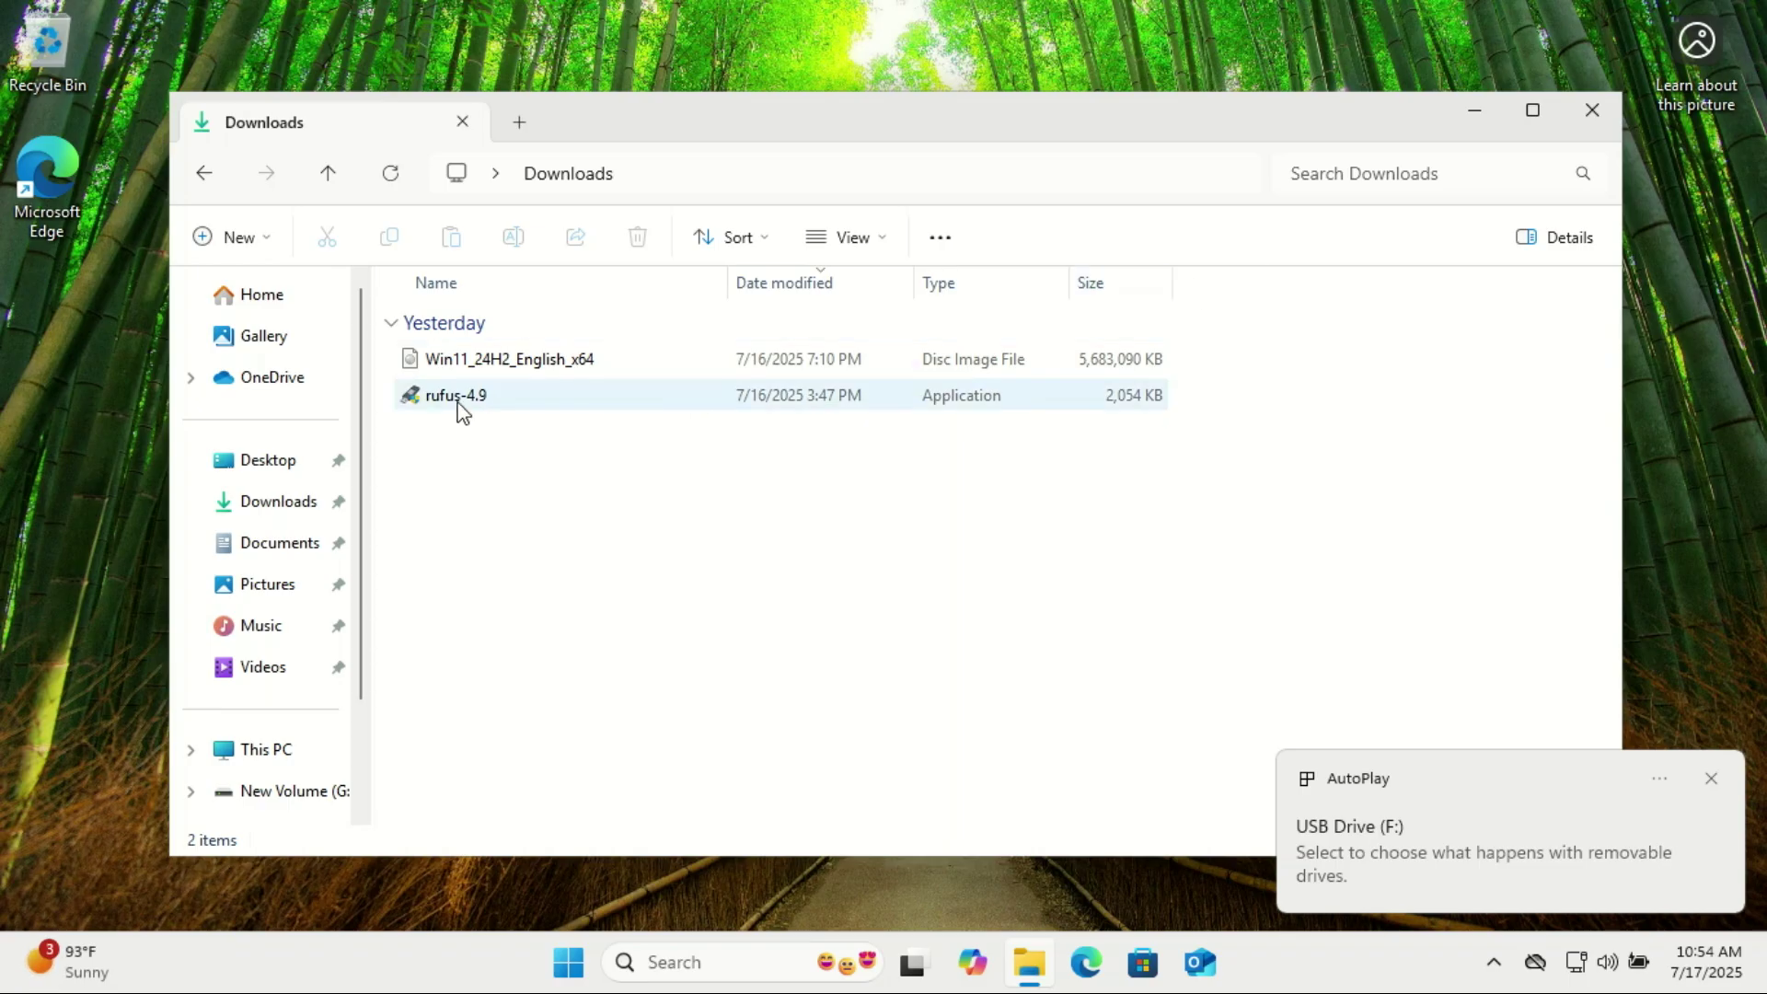
Step: Launch rufus-4.9 and approve its administrator prompt
click(463, 403)
double_click(463, 403)
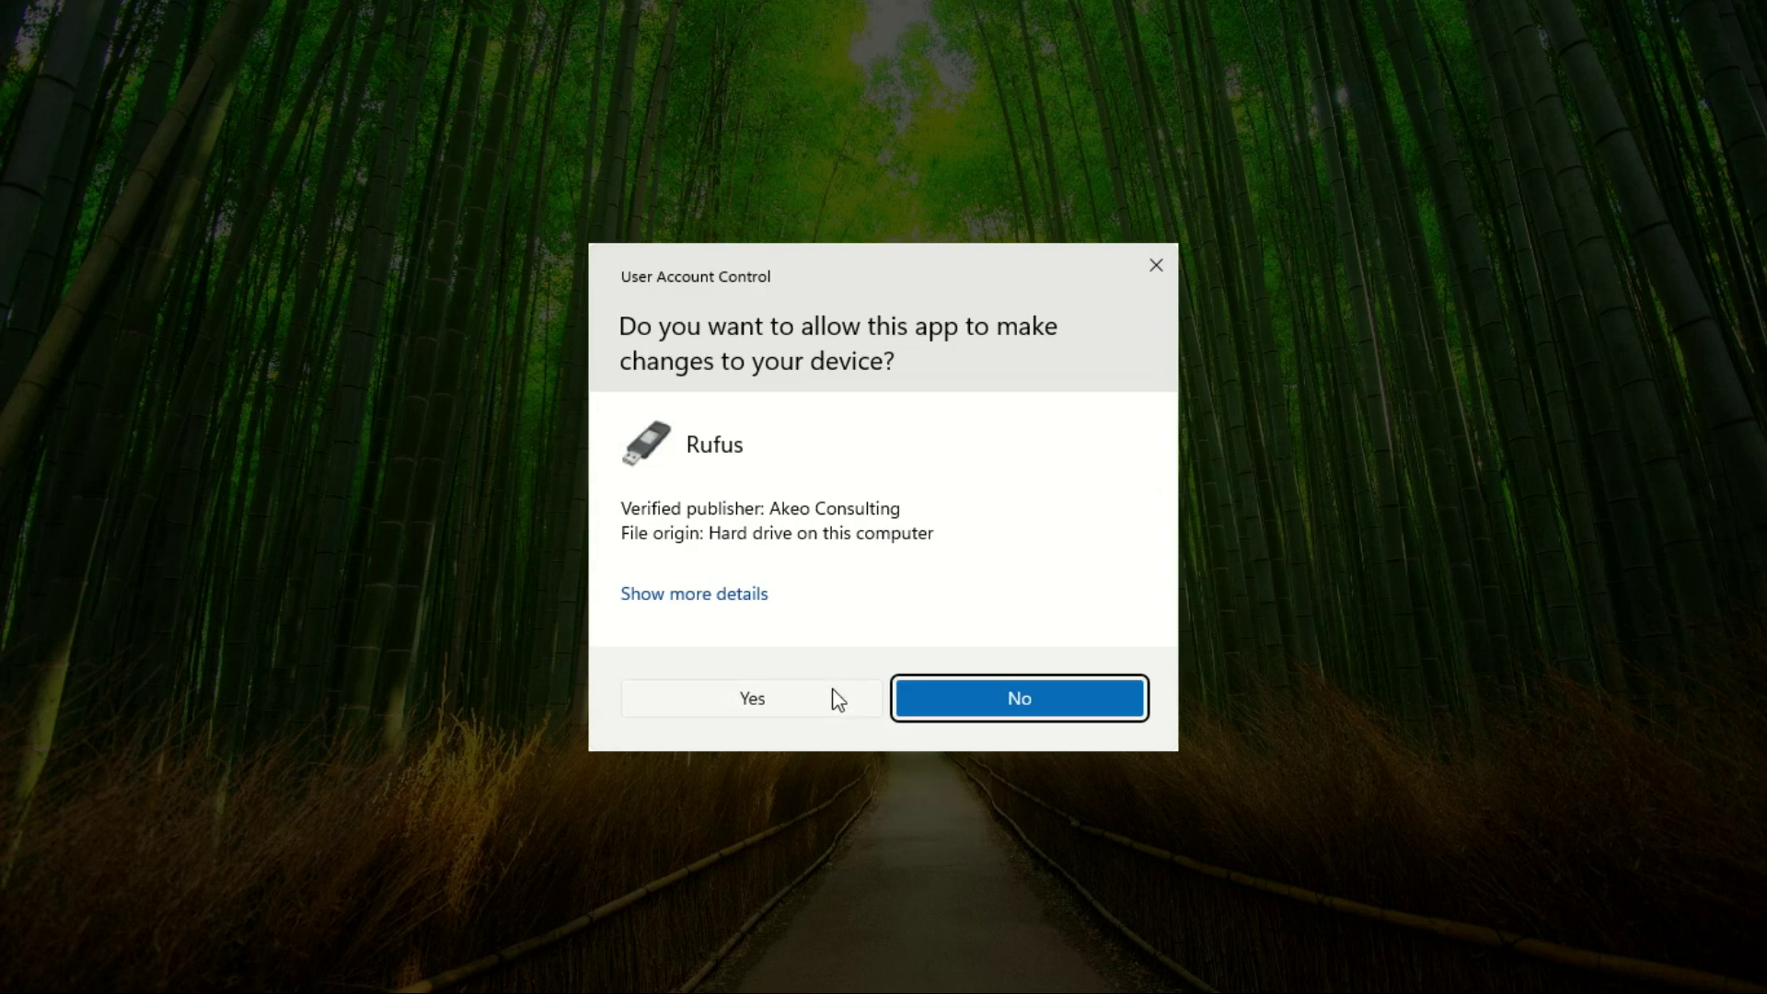
click(753, 698)
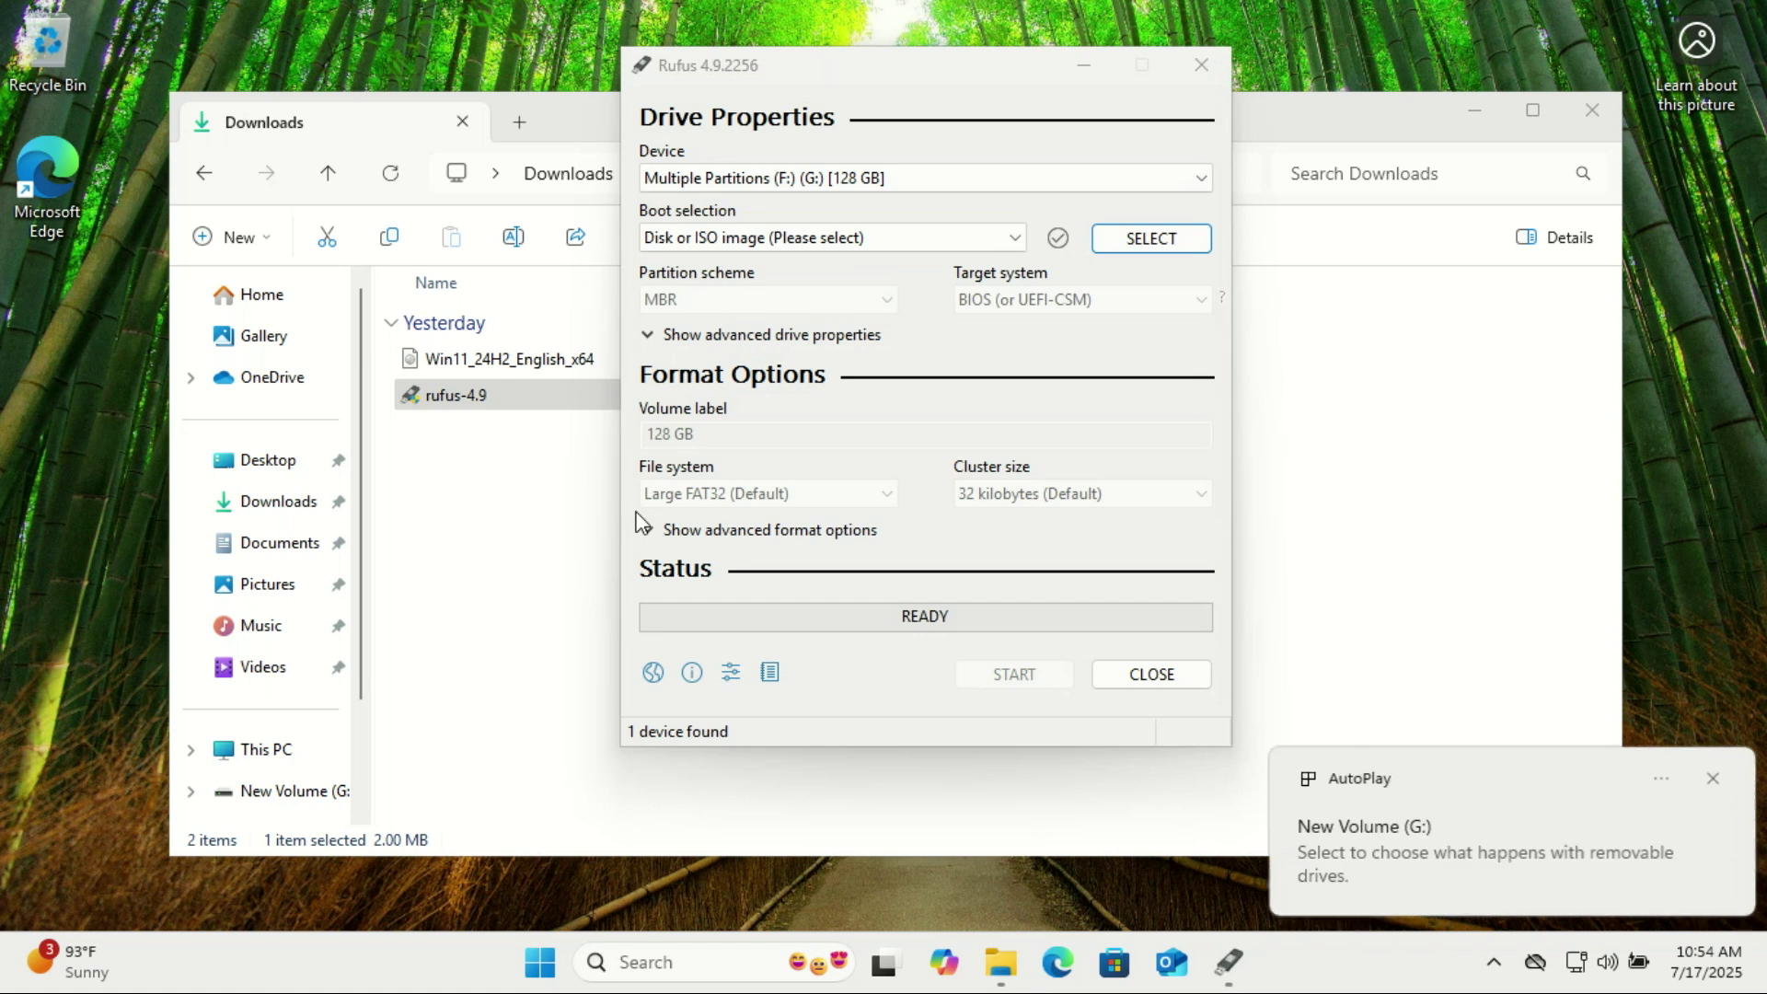
Step: Load Win11_24H2_English_x64.iso from Downloads as the boot selection
click(640, 522)
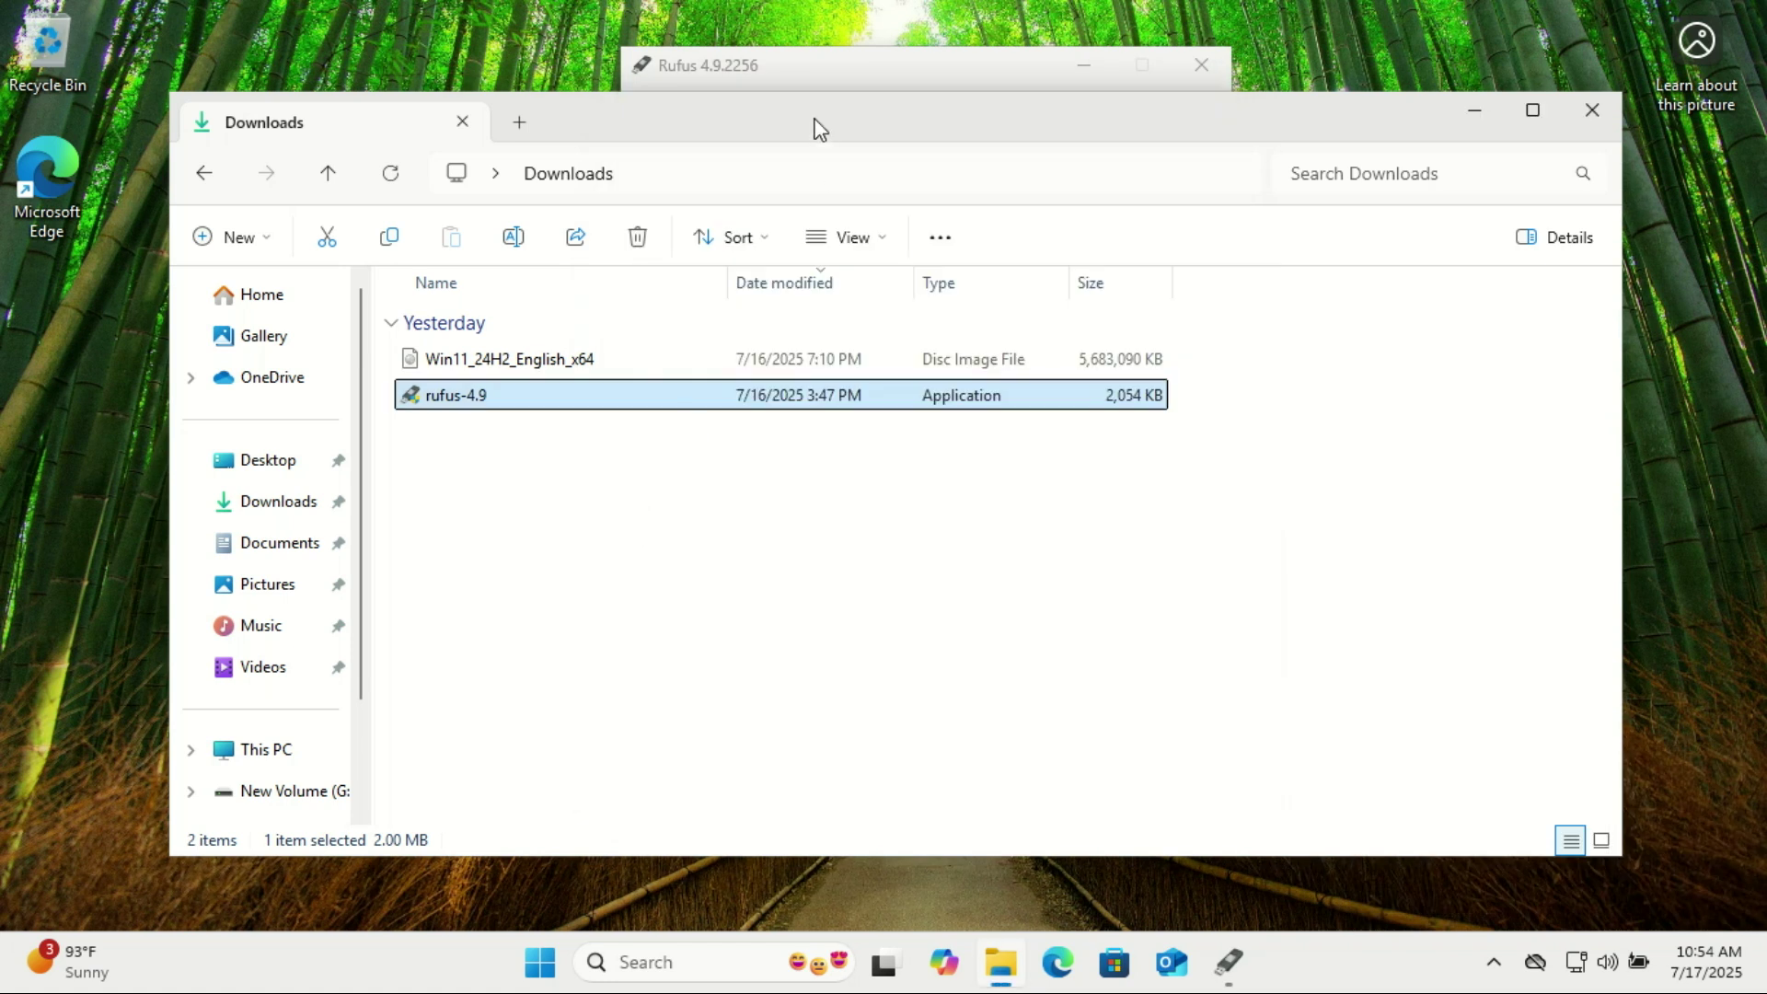
click(832, 61)
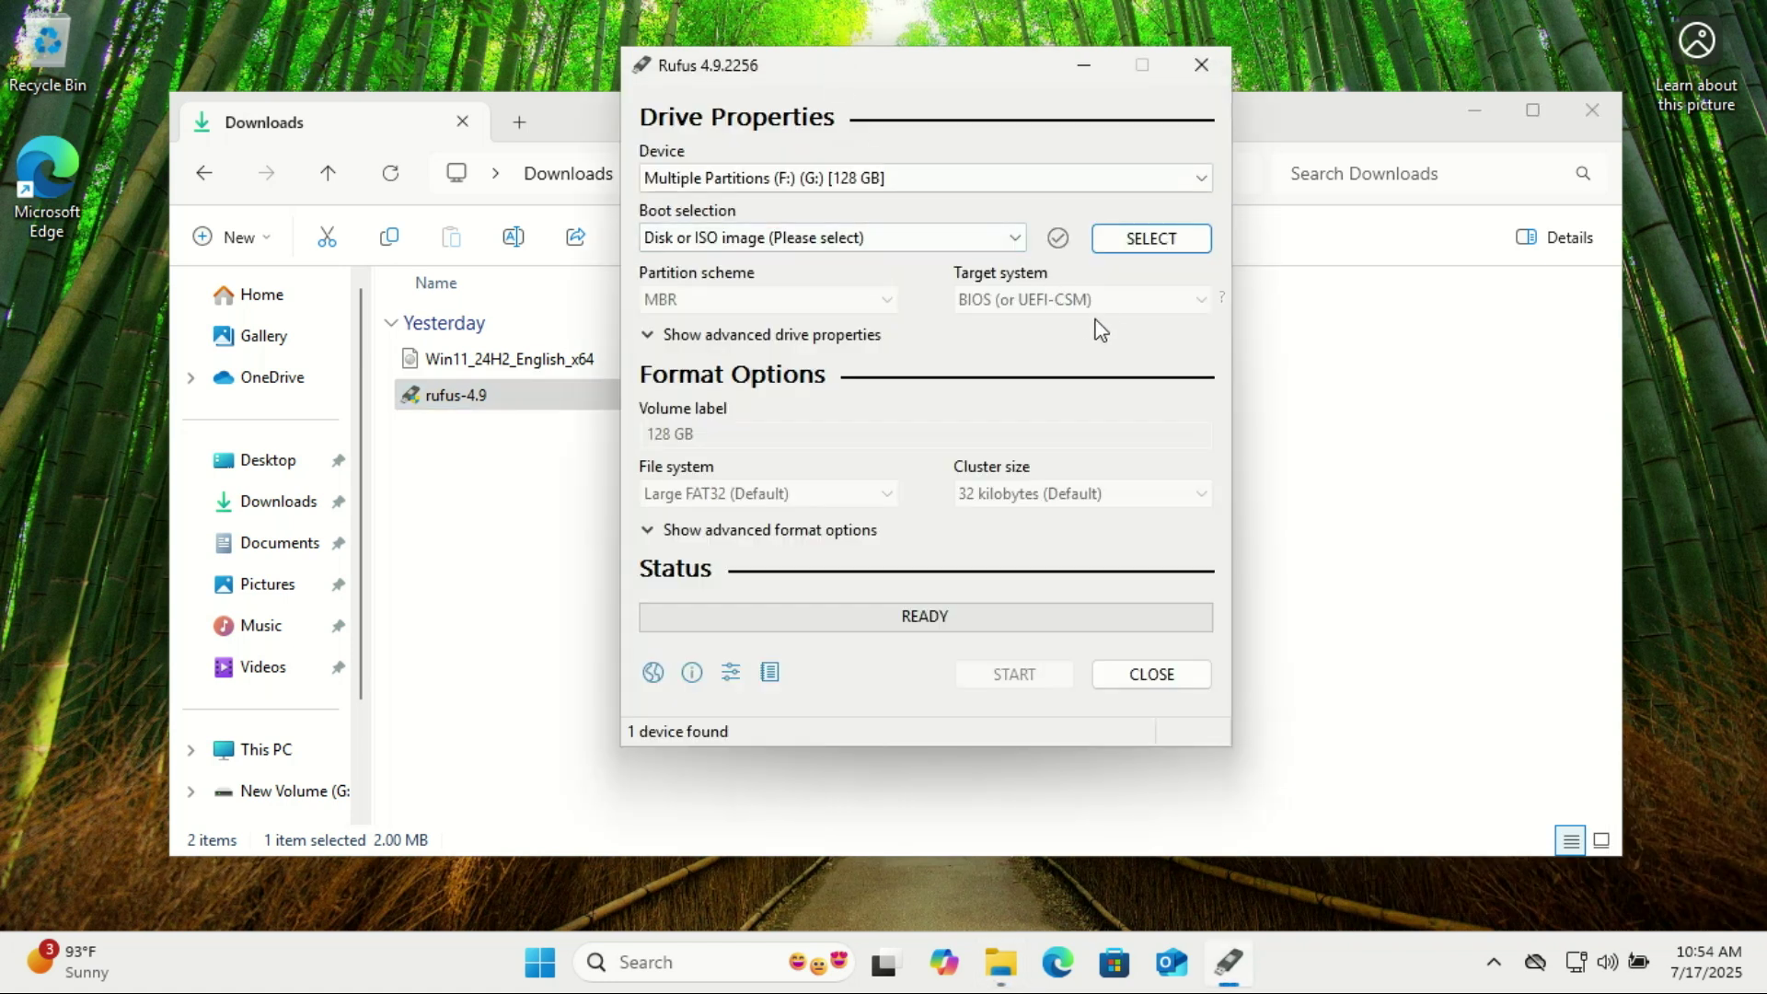
click(1139, 249)
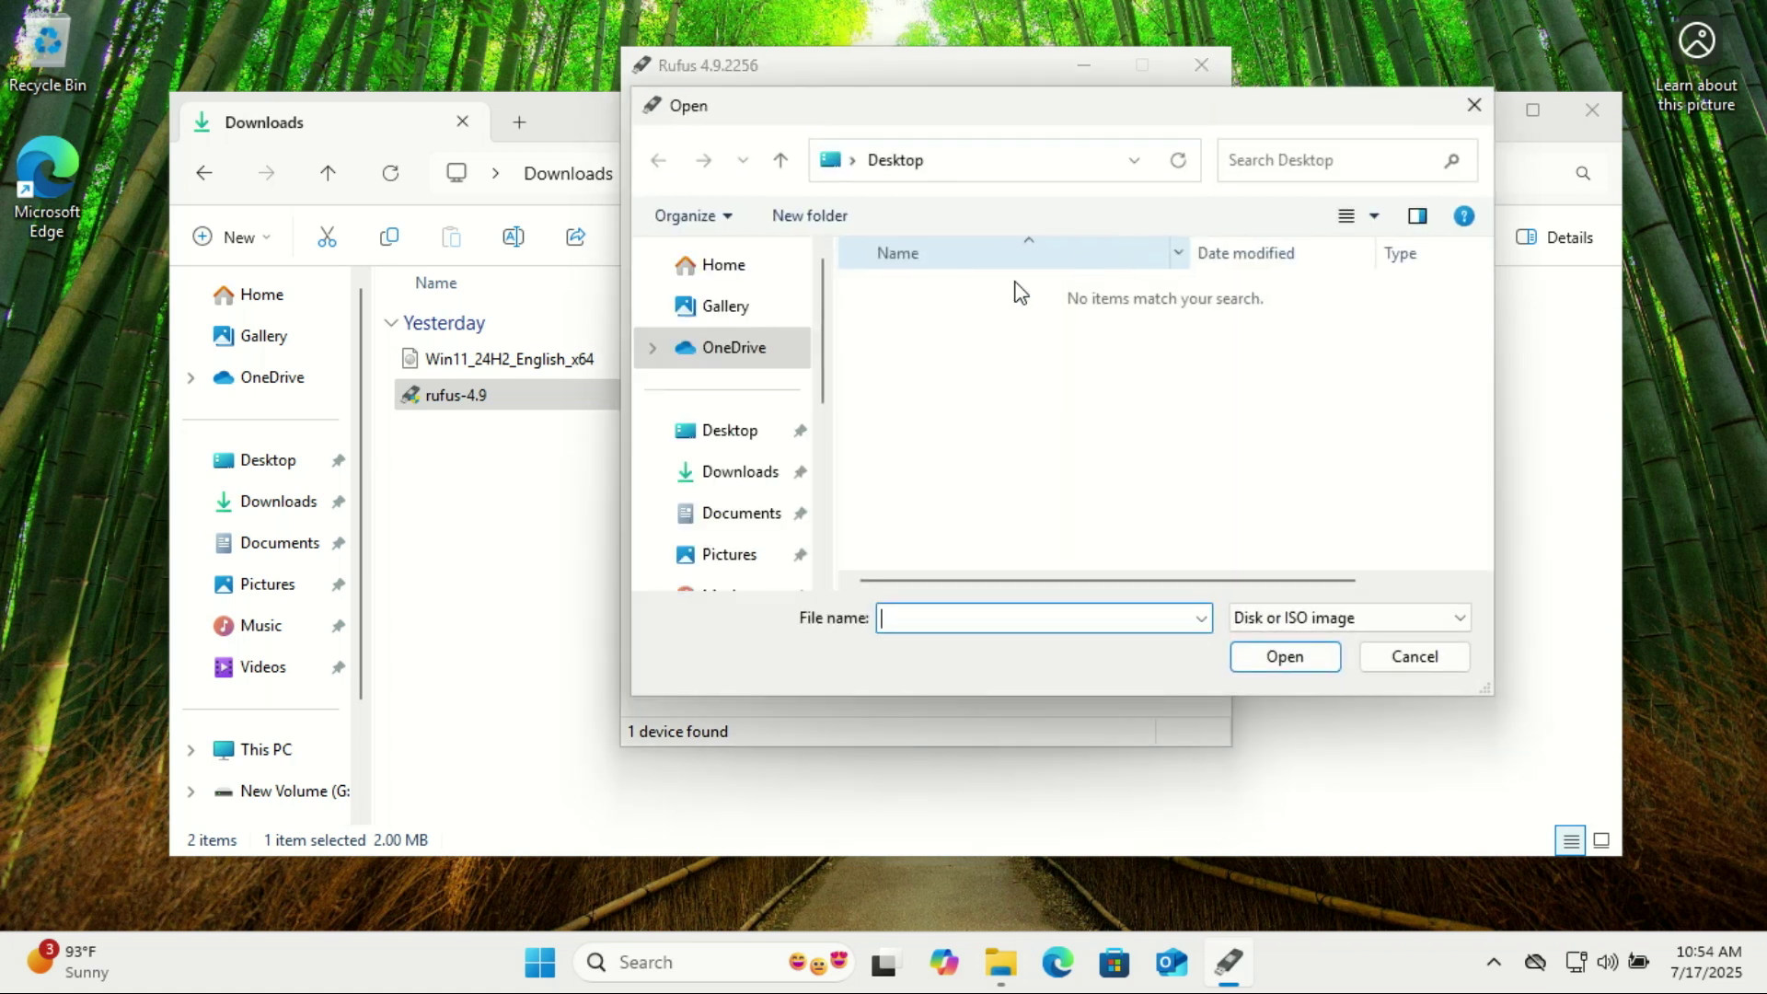
click(746, 477)
click(934, 333)
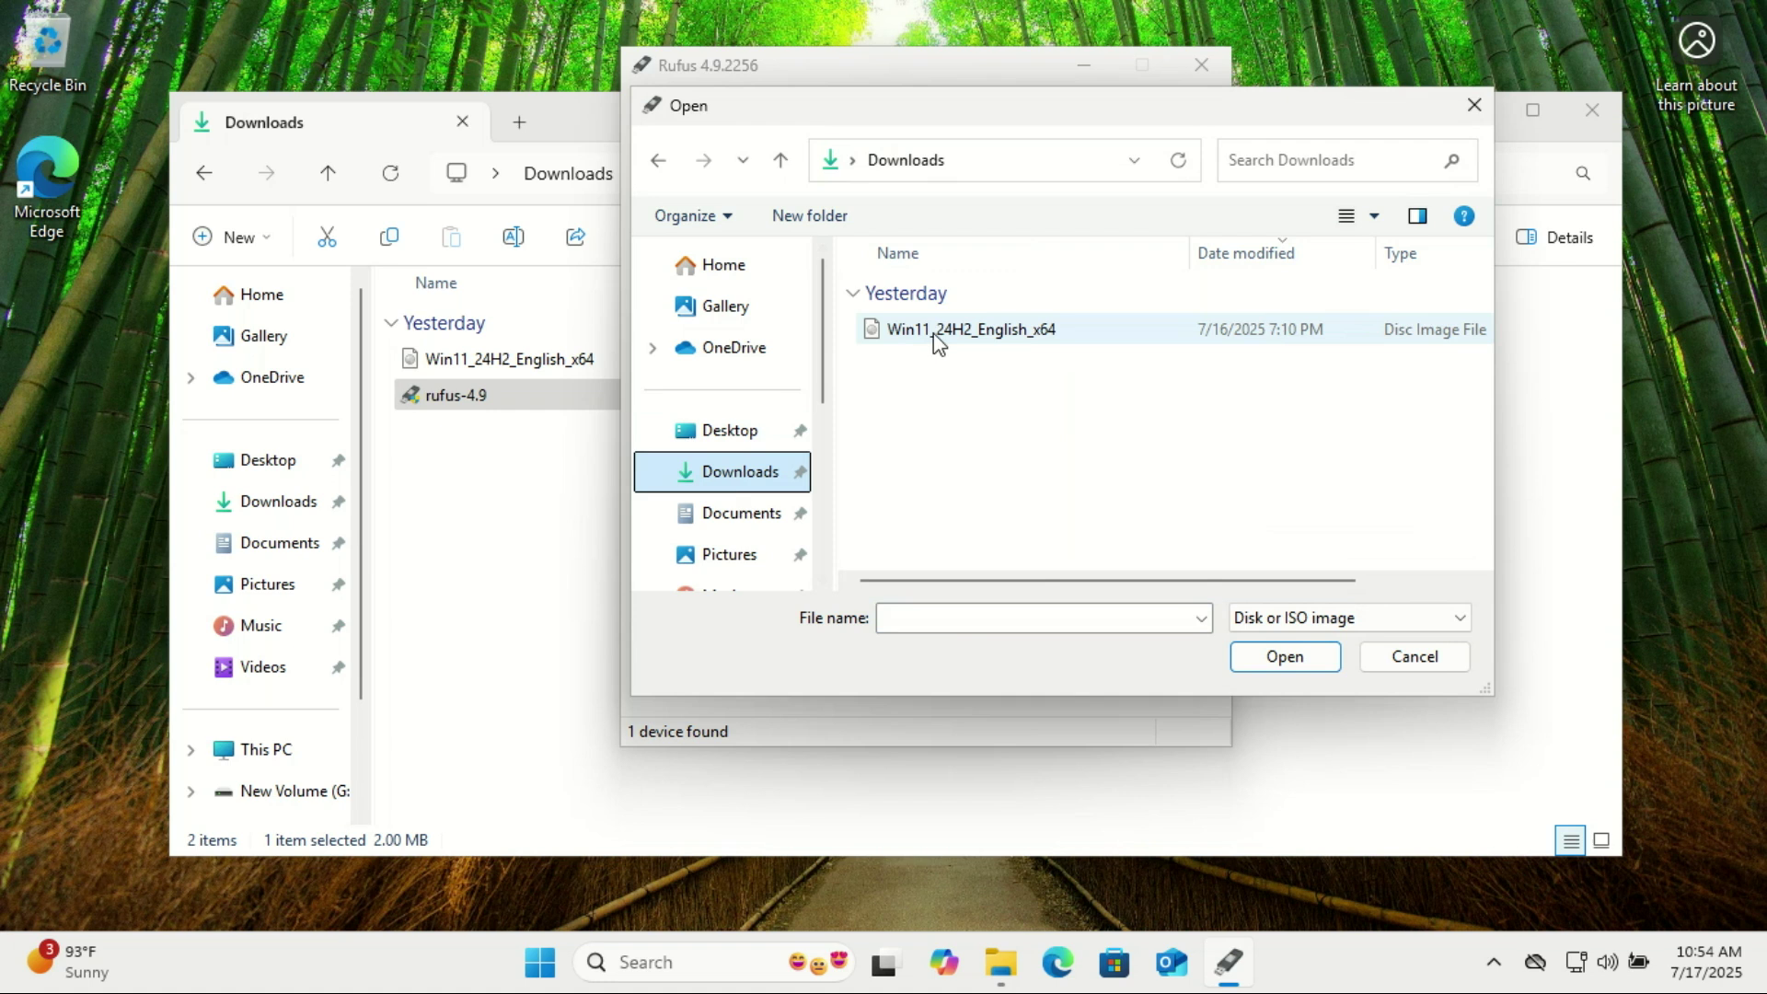
double_click(933, 332)
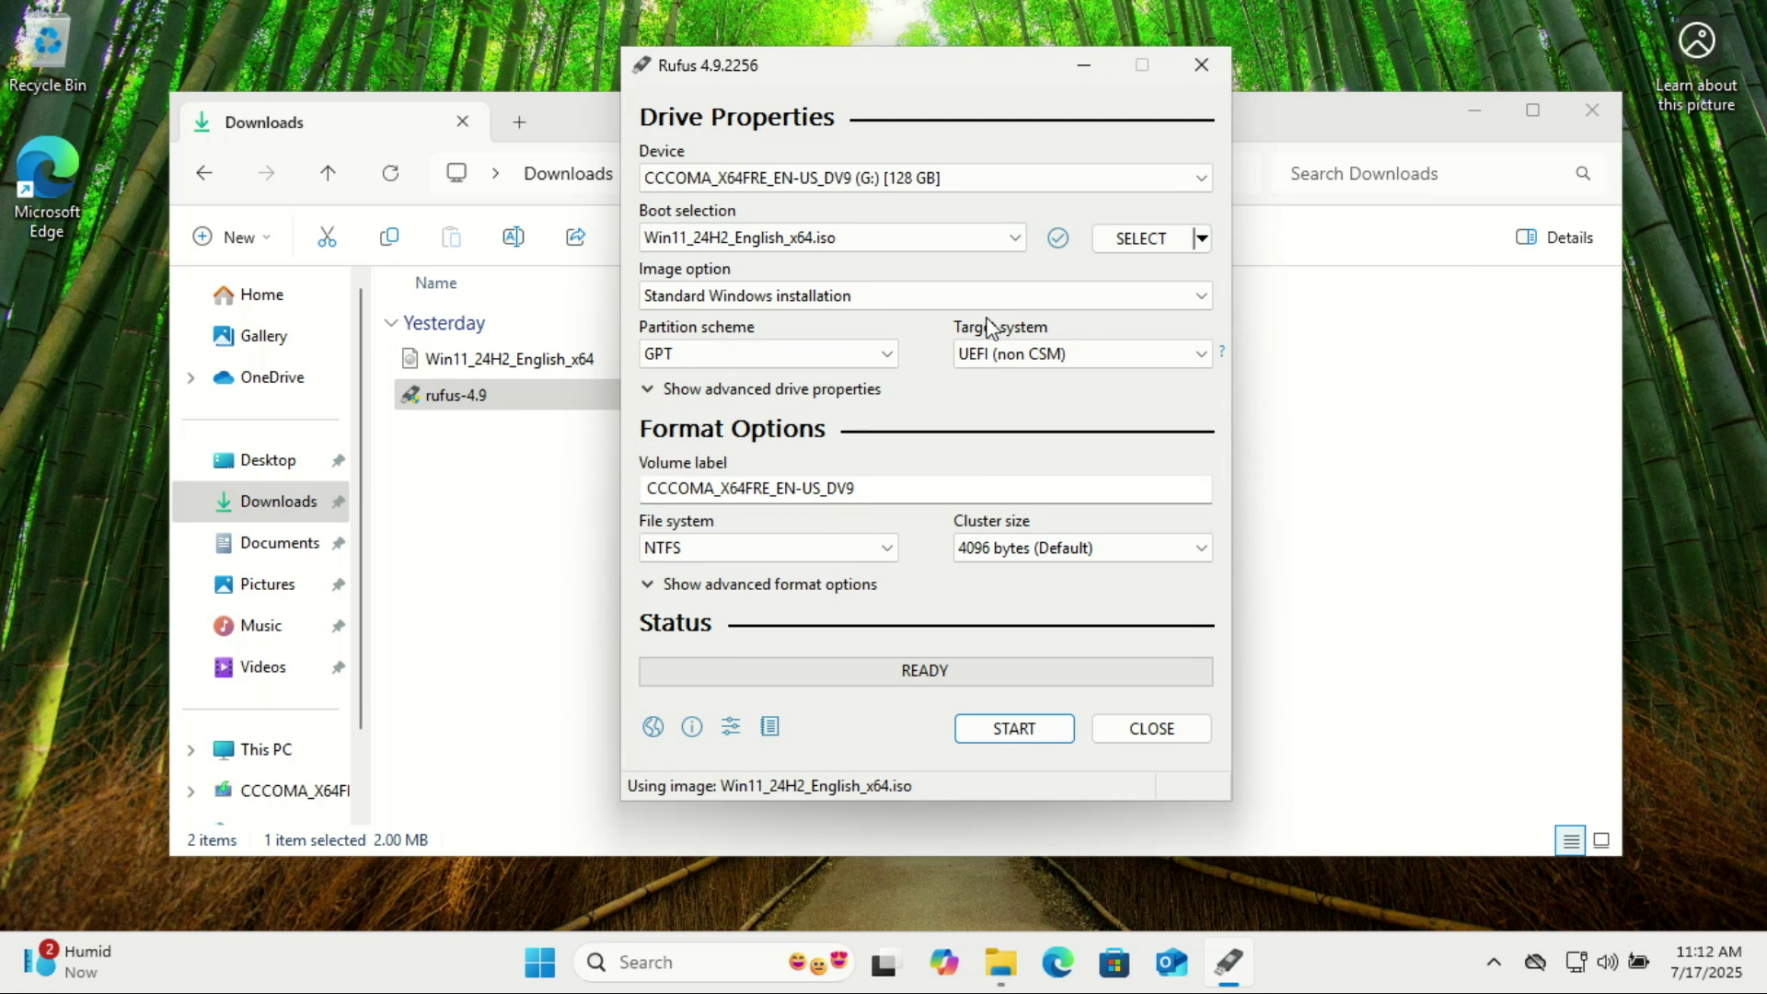
Step: Show advanced drive properties and enable List USB Hard Drives
click(651, 388)
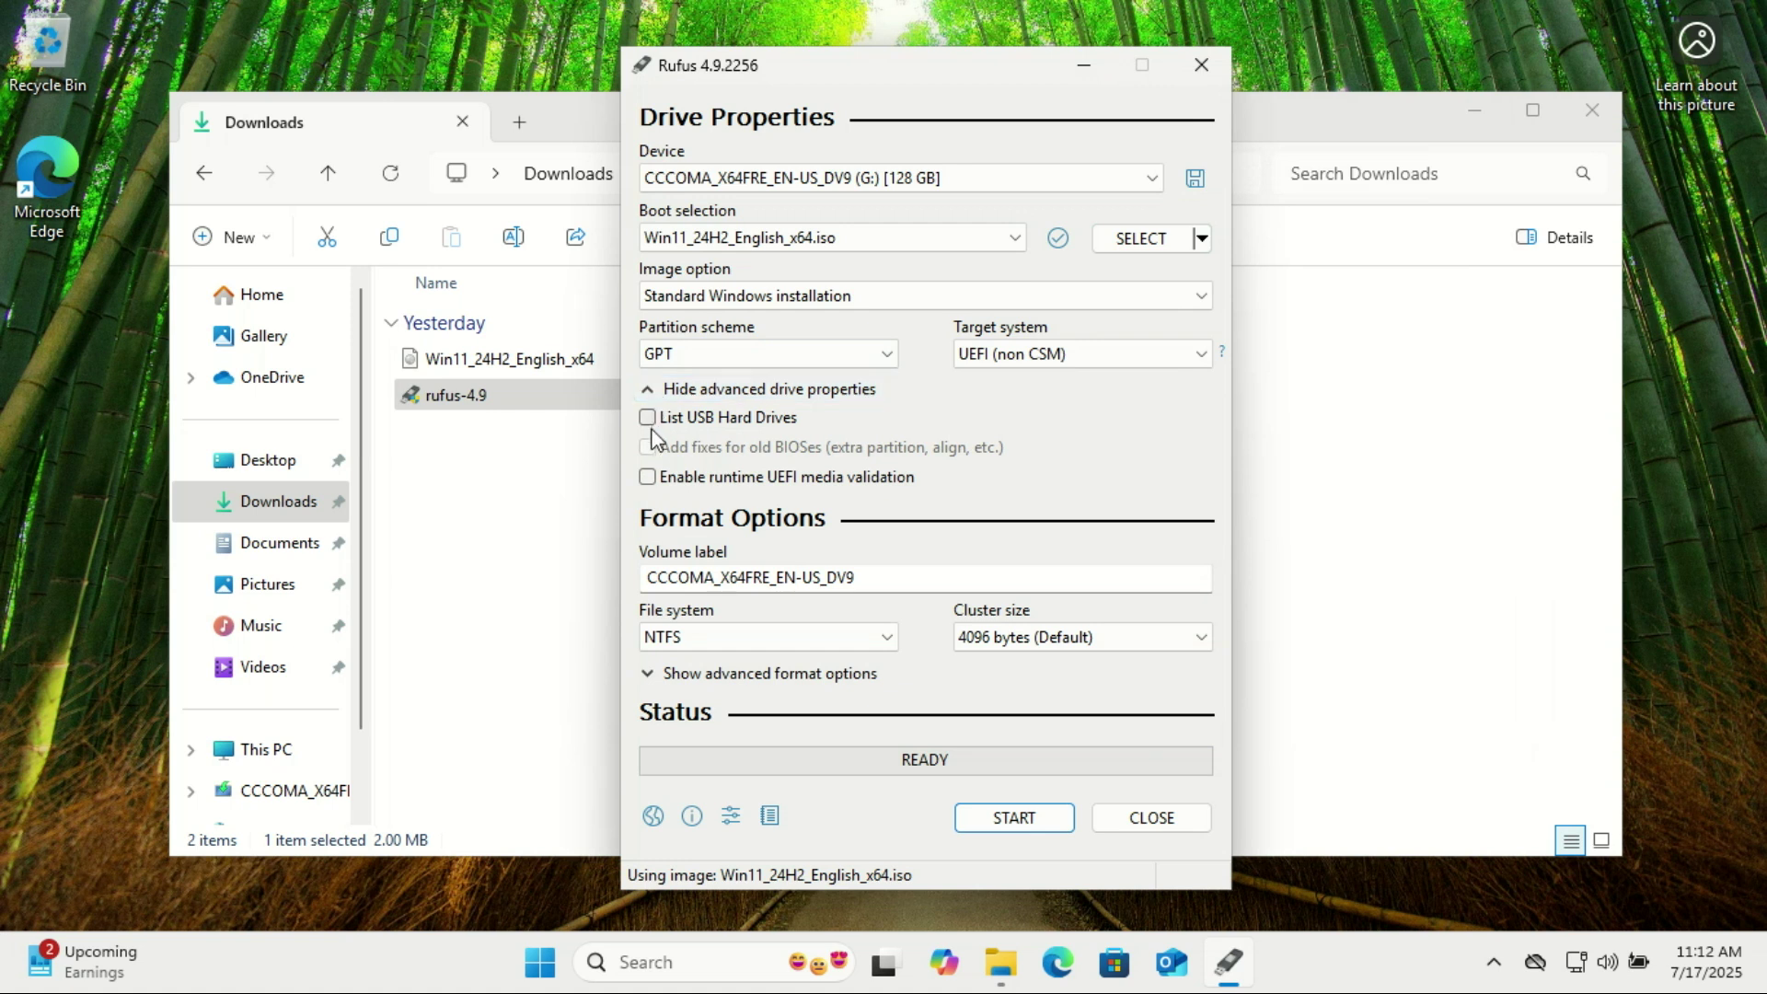
click(647, 418)
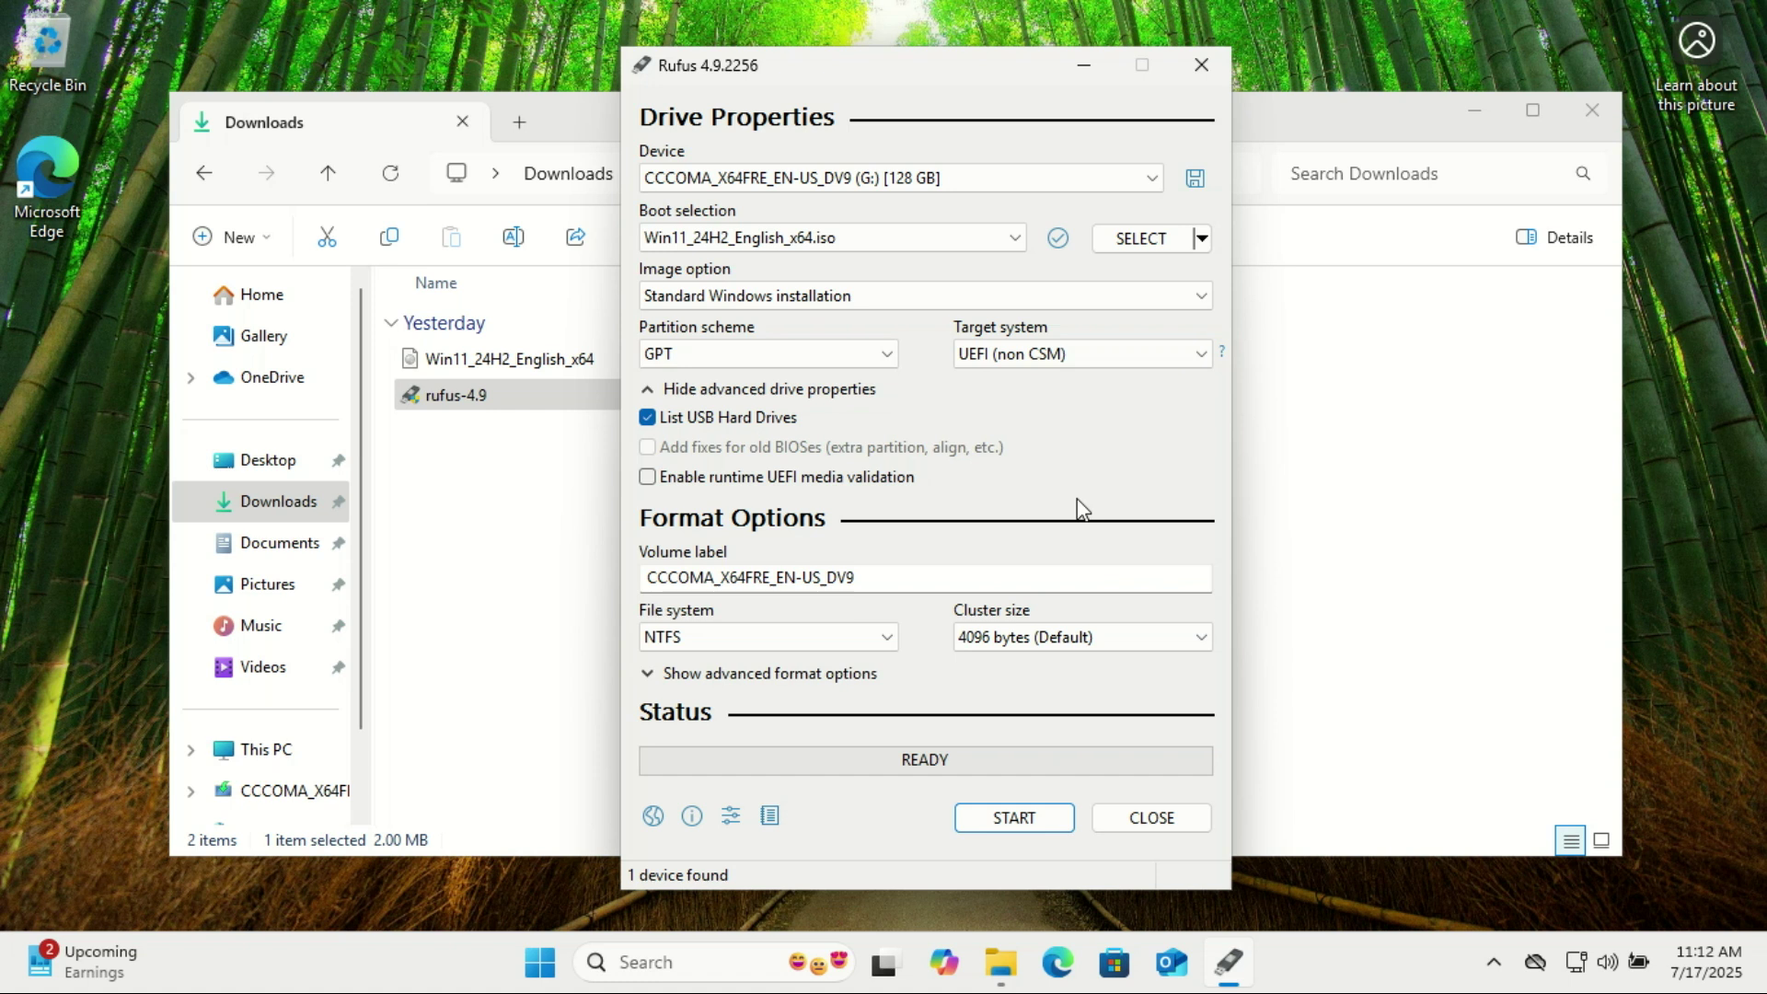
click(1201, 301)
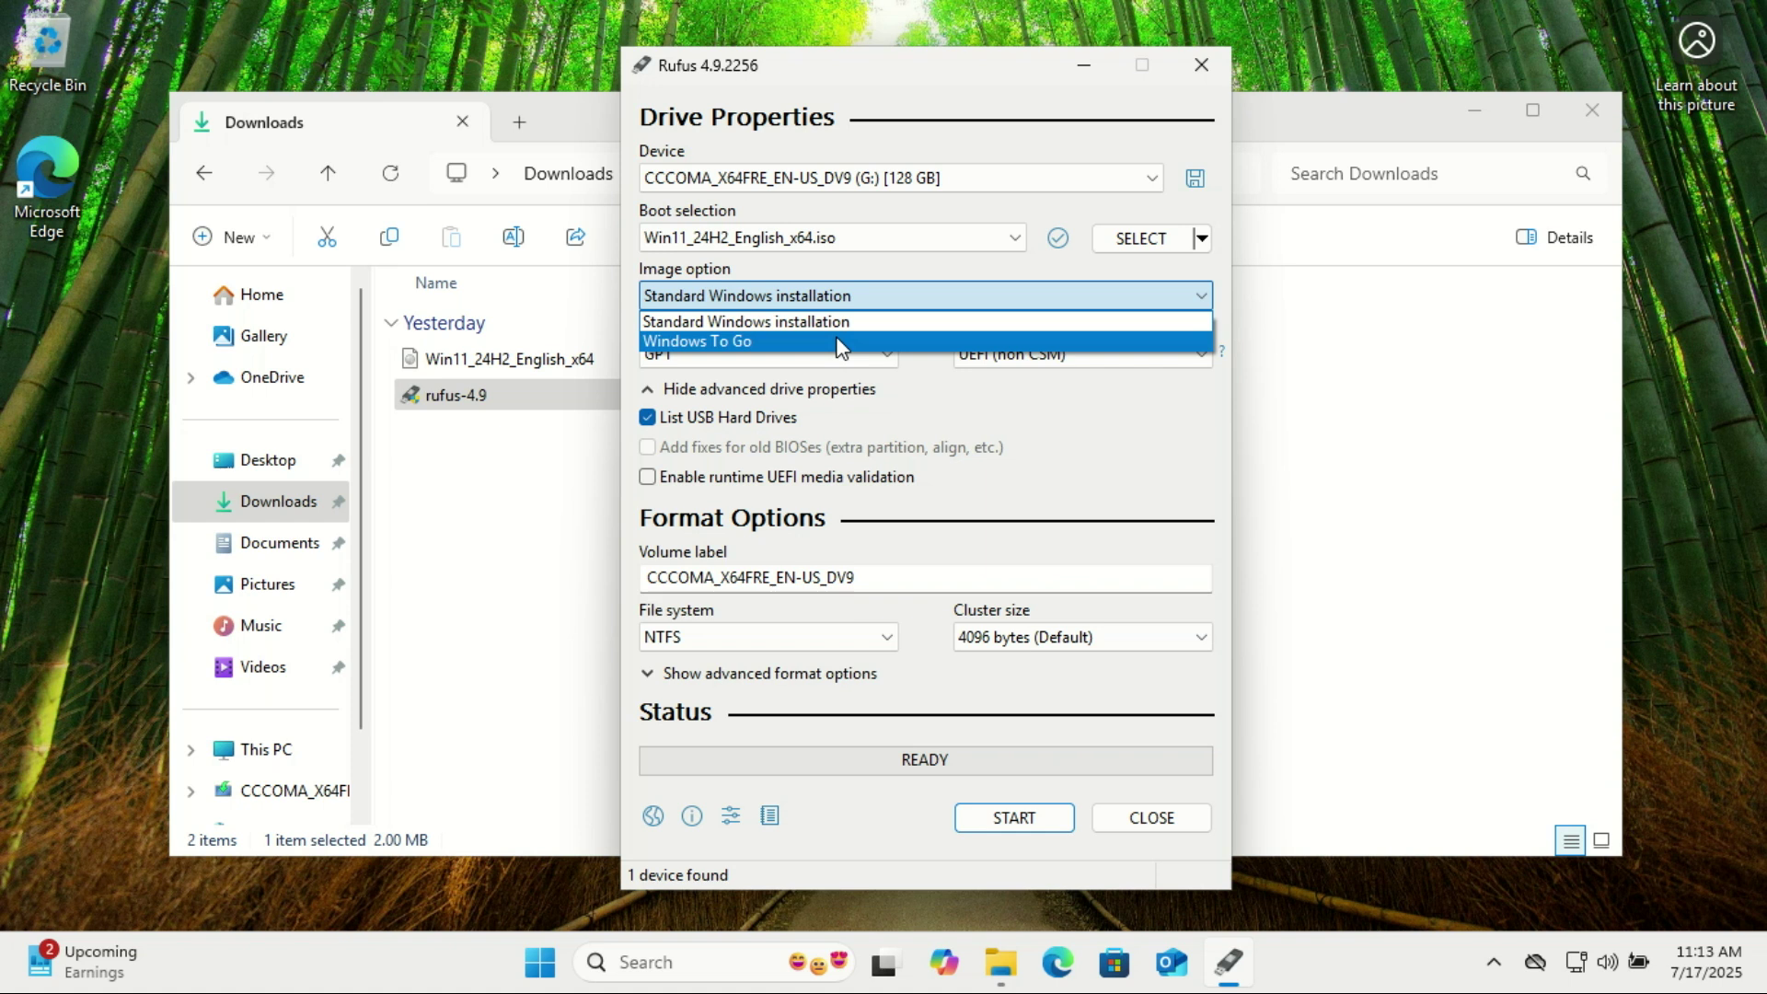
Step: Set the image option to Windows To Go and select the volume label text for replacement
click(840, 342)
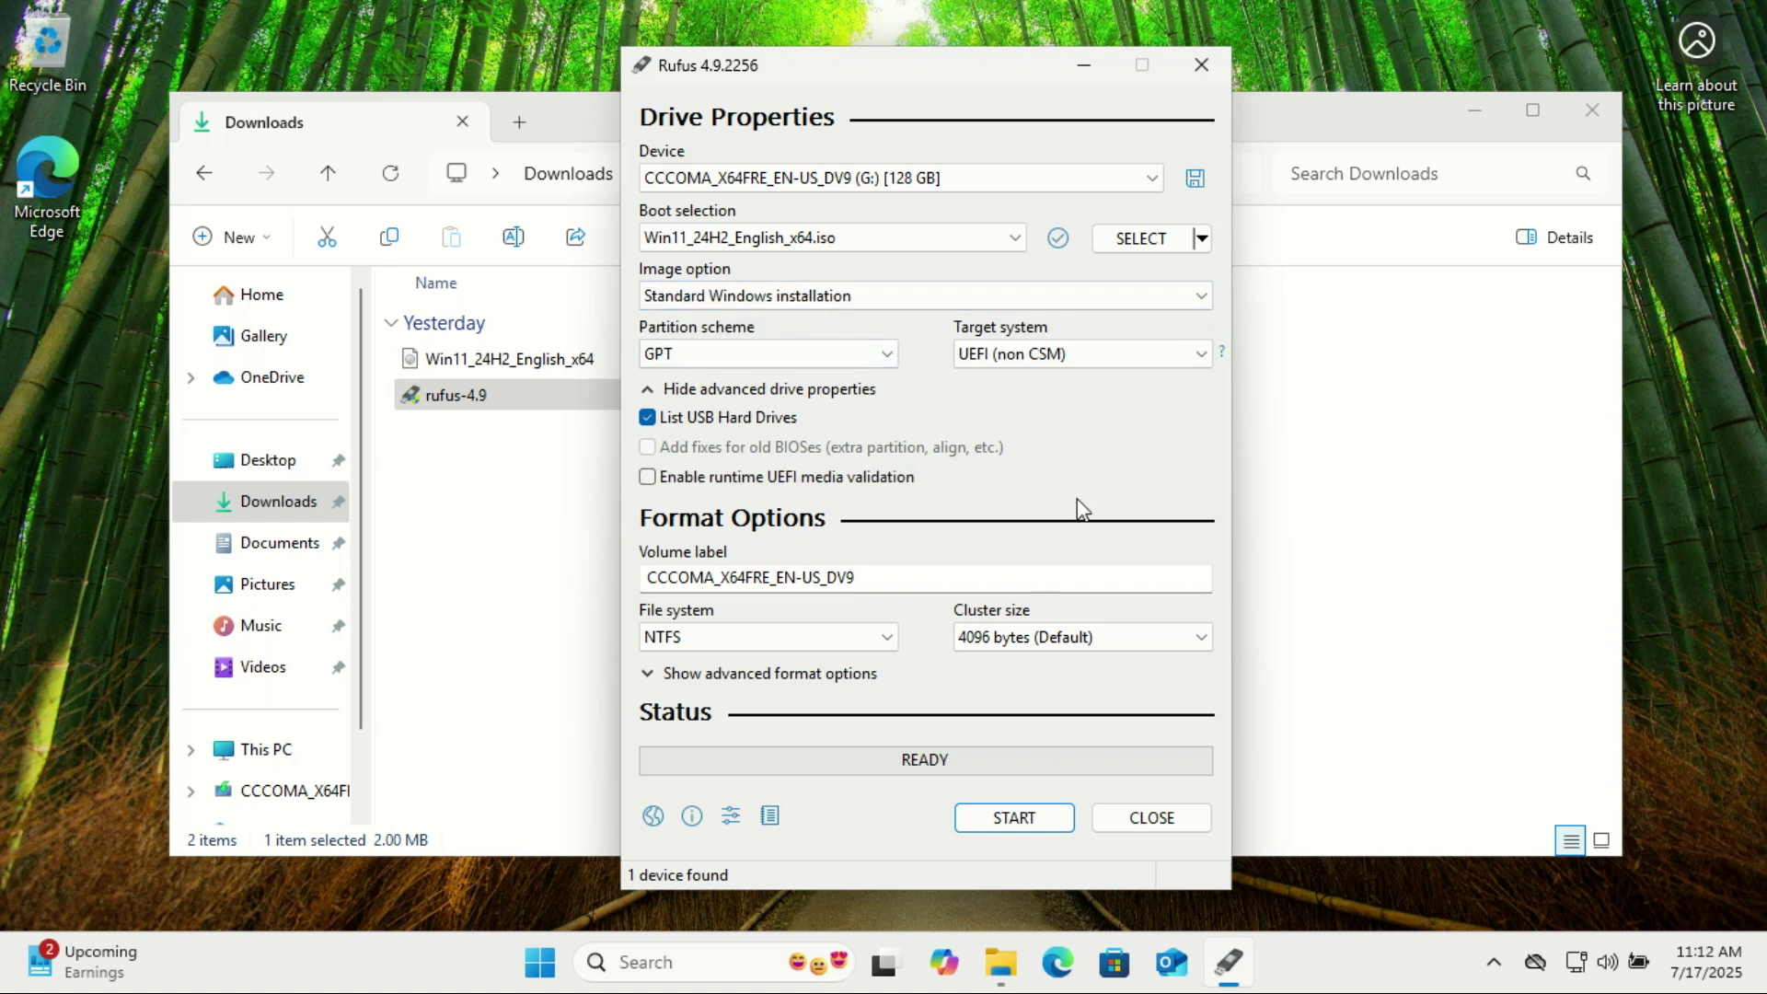
click(1201, 296)
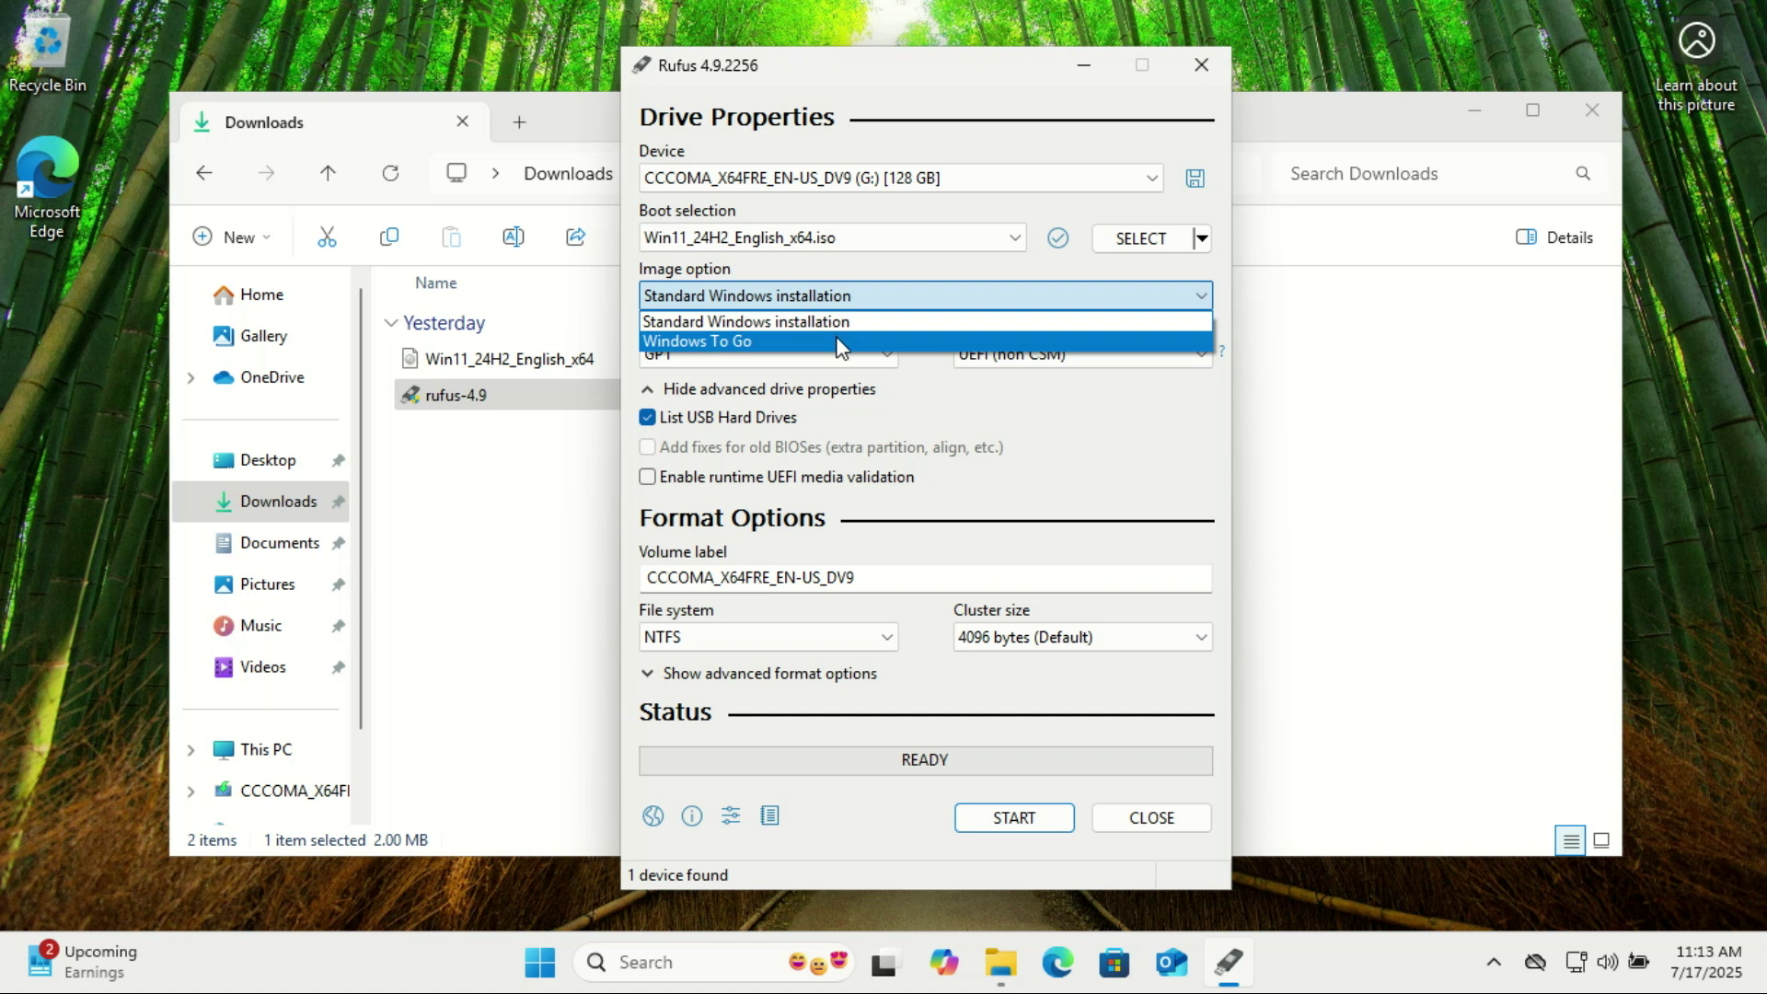
click(840, 342)
double_click(752, 578)
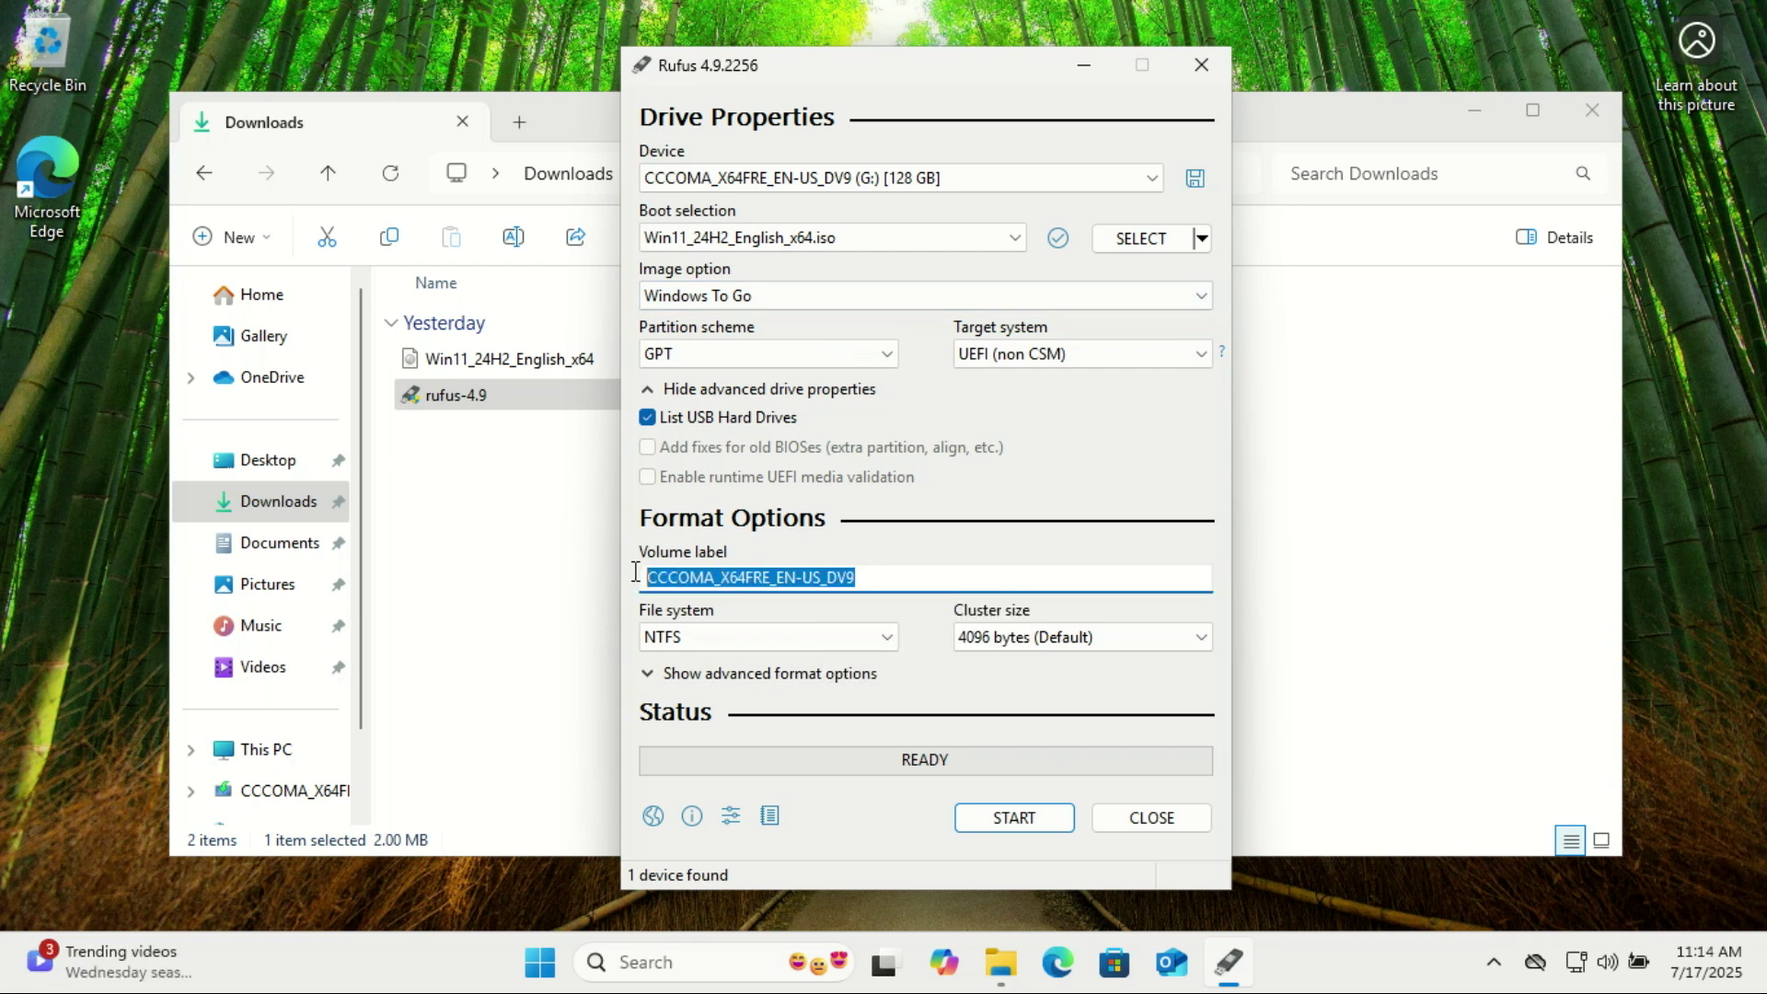
text(W)
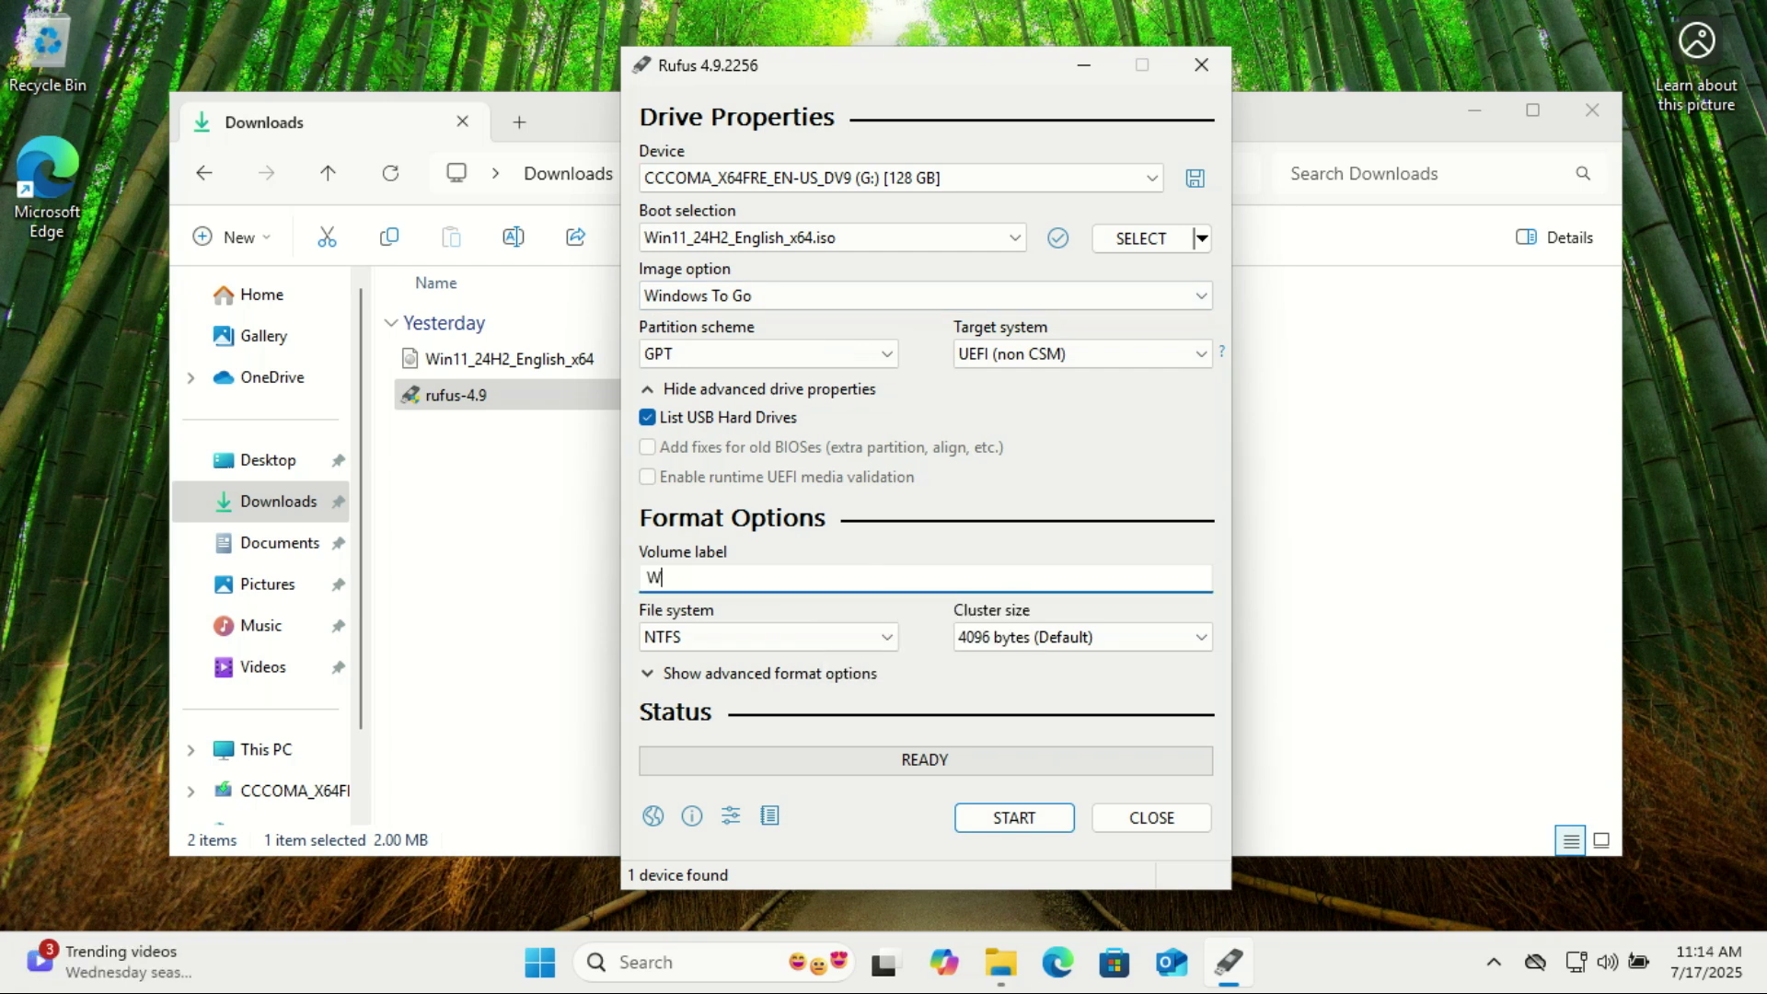
text(indows)
text(-11)
Step: Start the write with Windows 11 Pro and the default installation customizations
click(1038, 829)
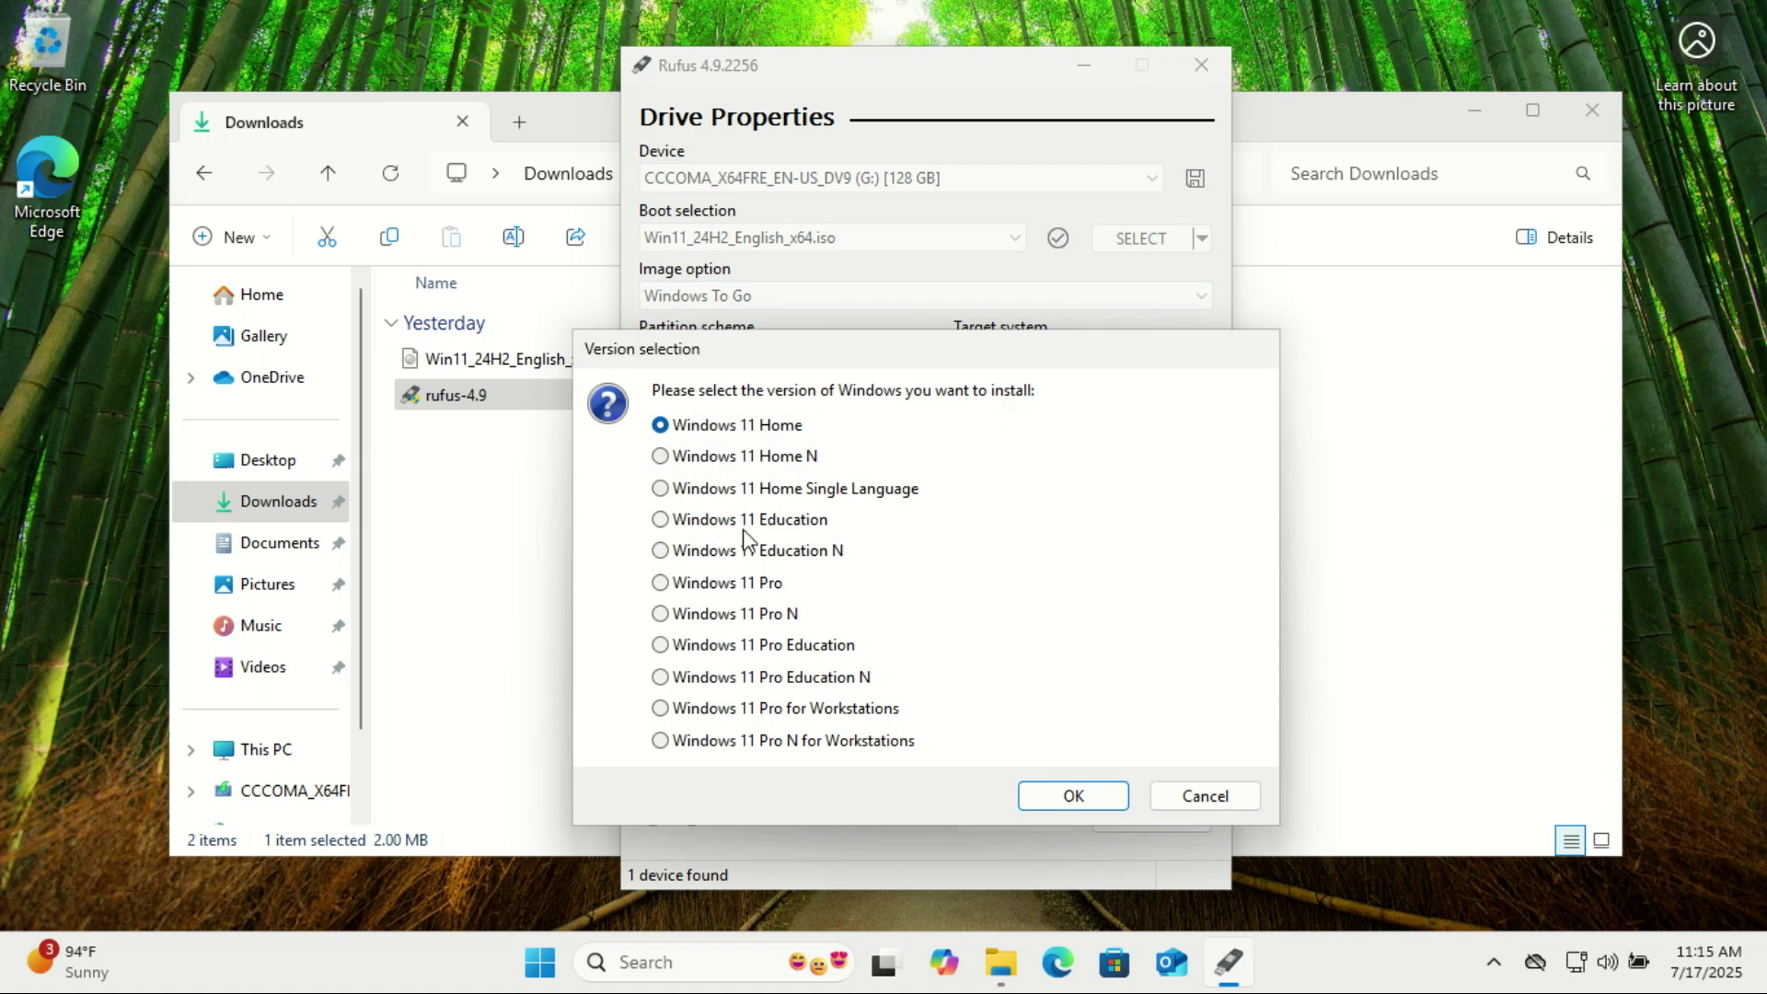
click(660, 582)
click(1074, 797)
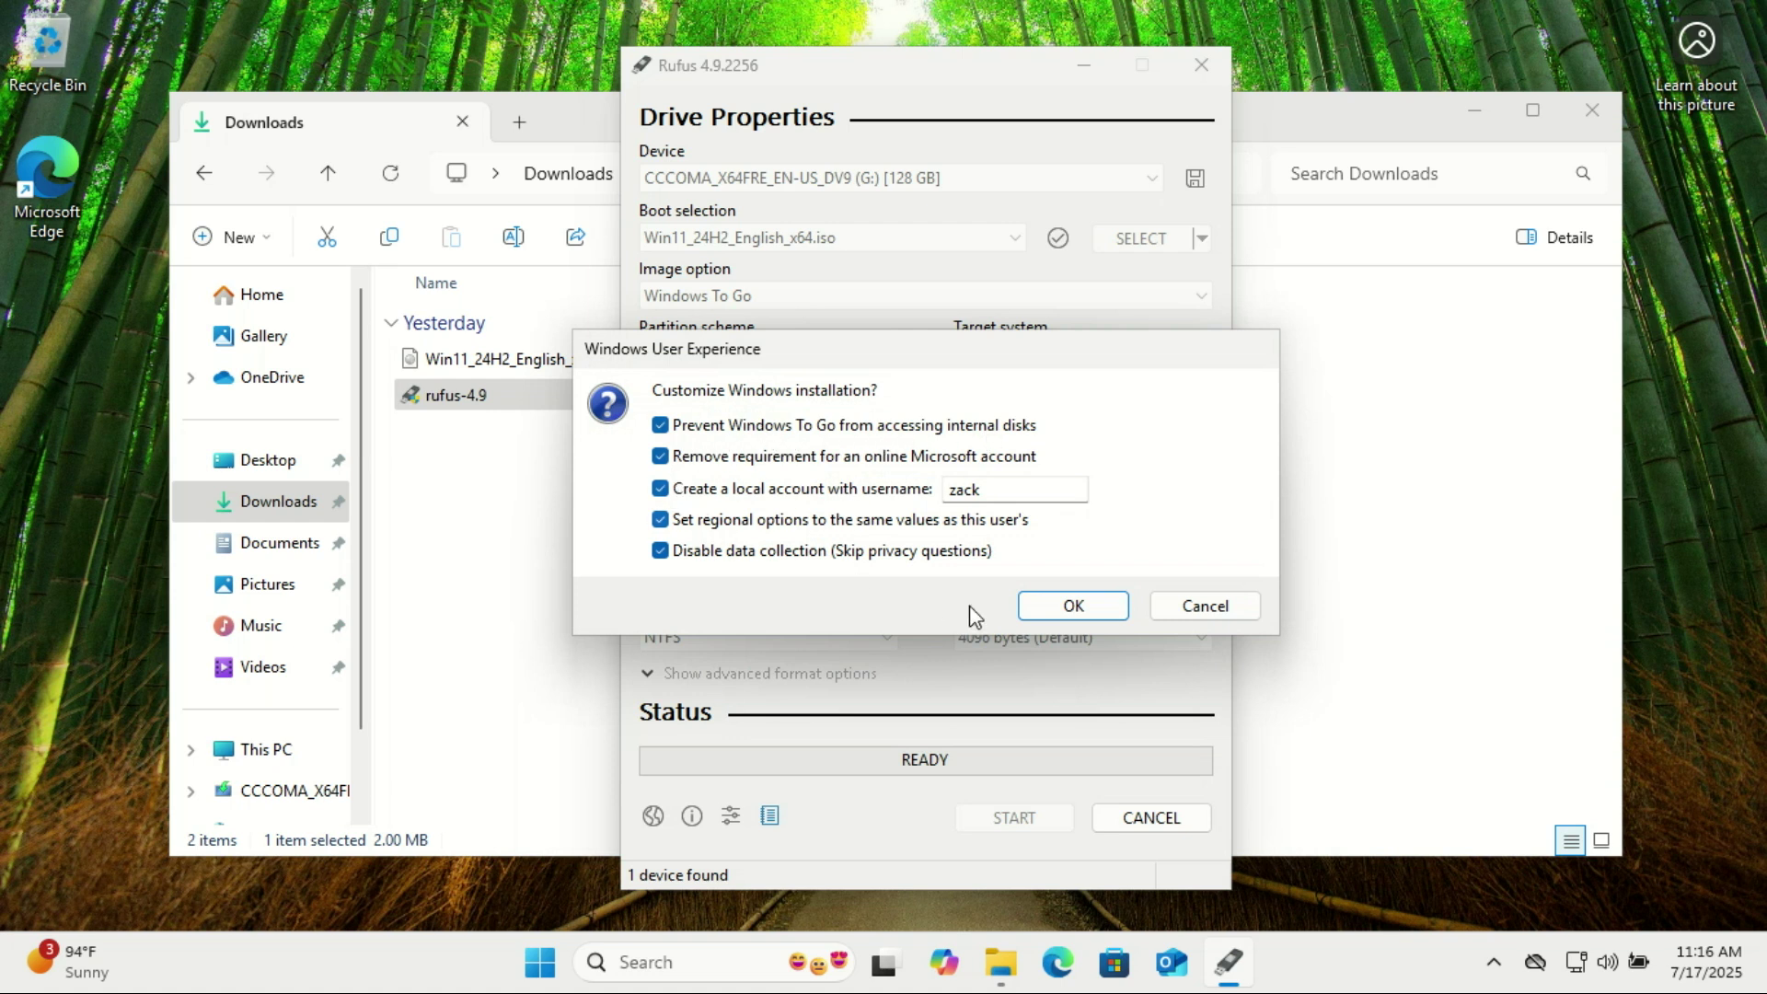
click(1063, 608)
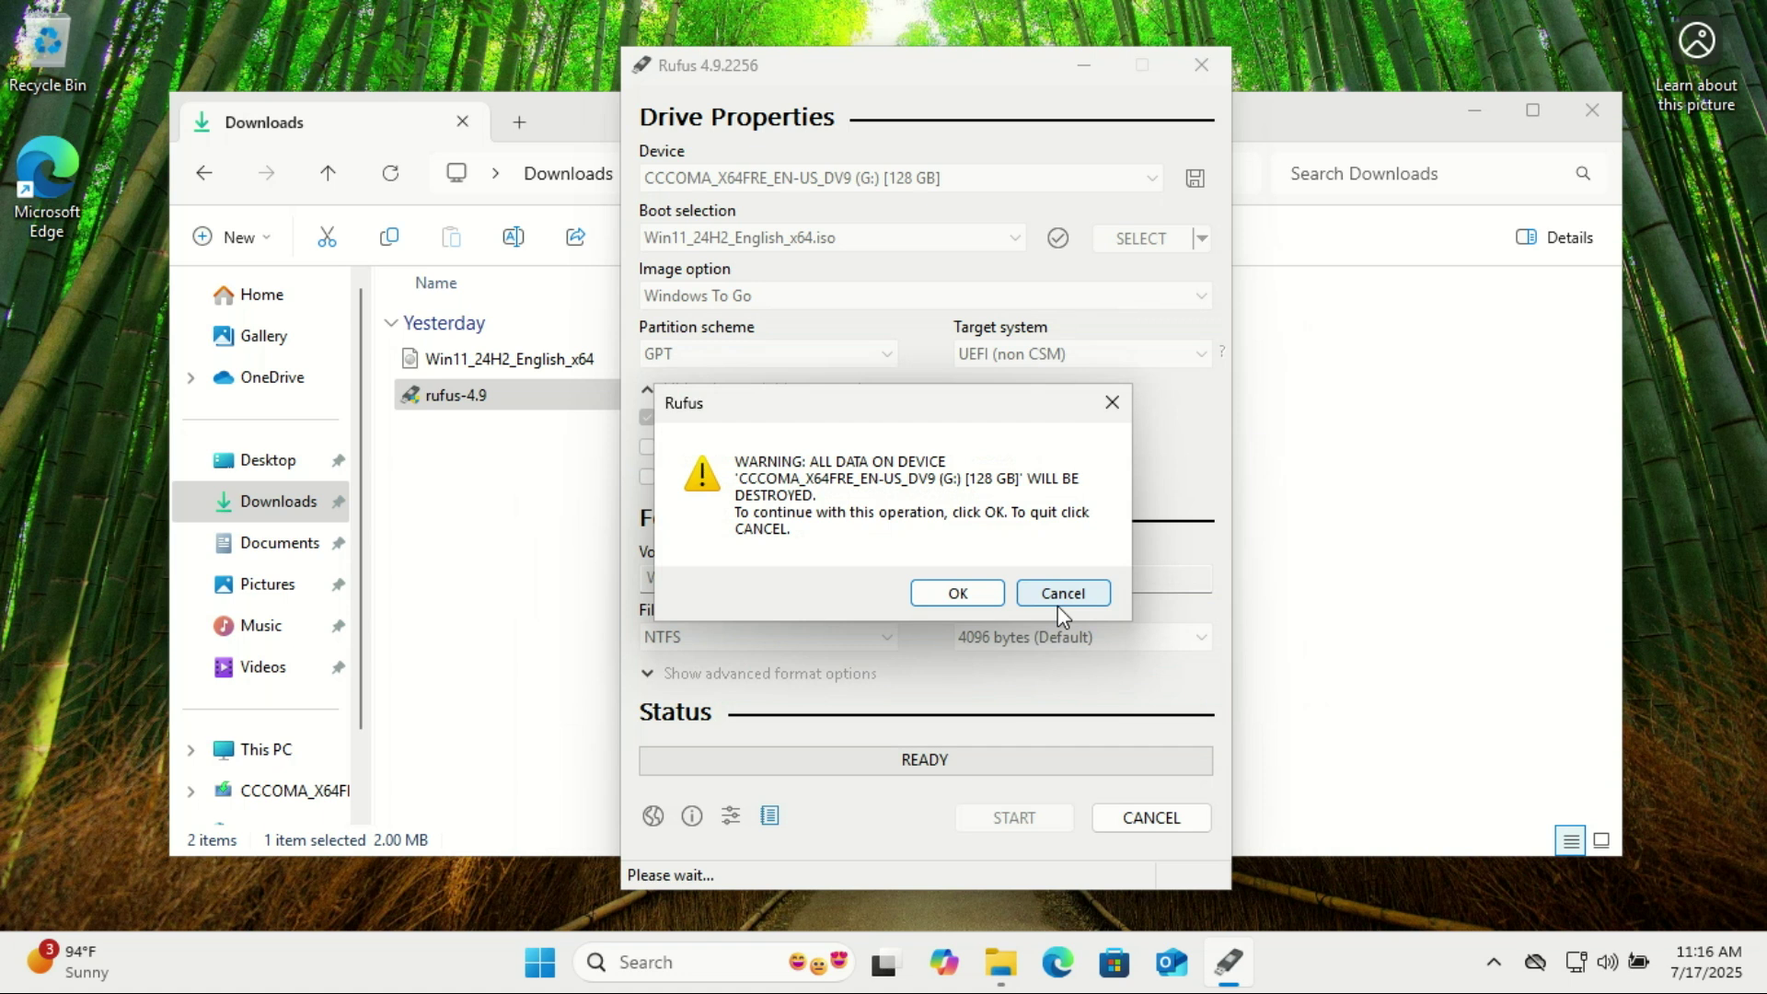
Step: Approve erasing the 128 GB drive and let the Windows To Go write finish
click(956, 593)
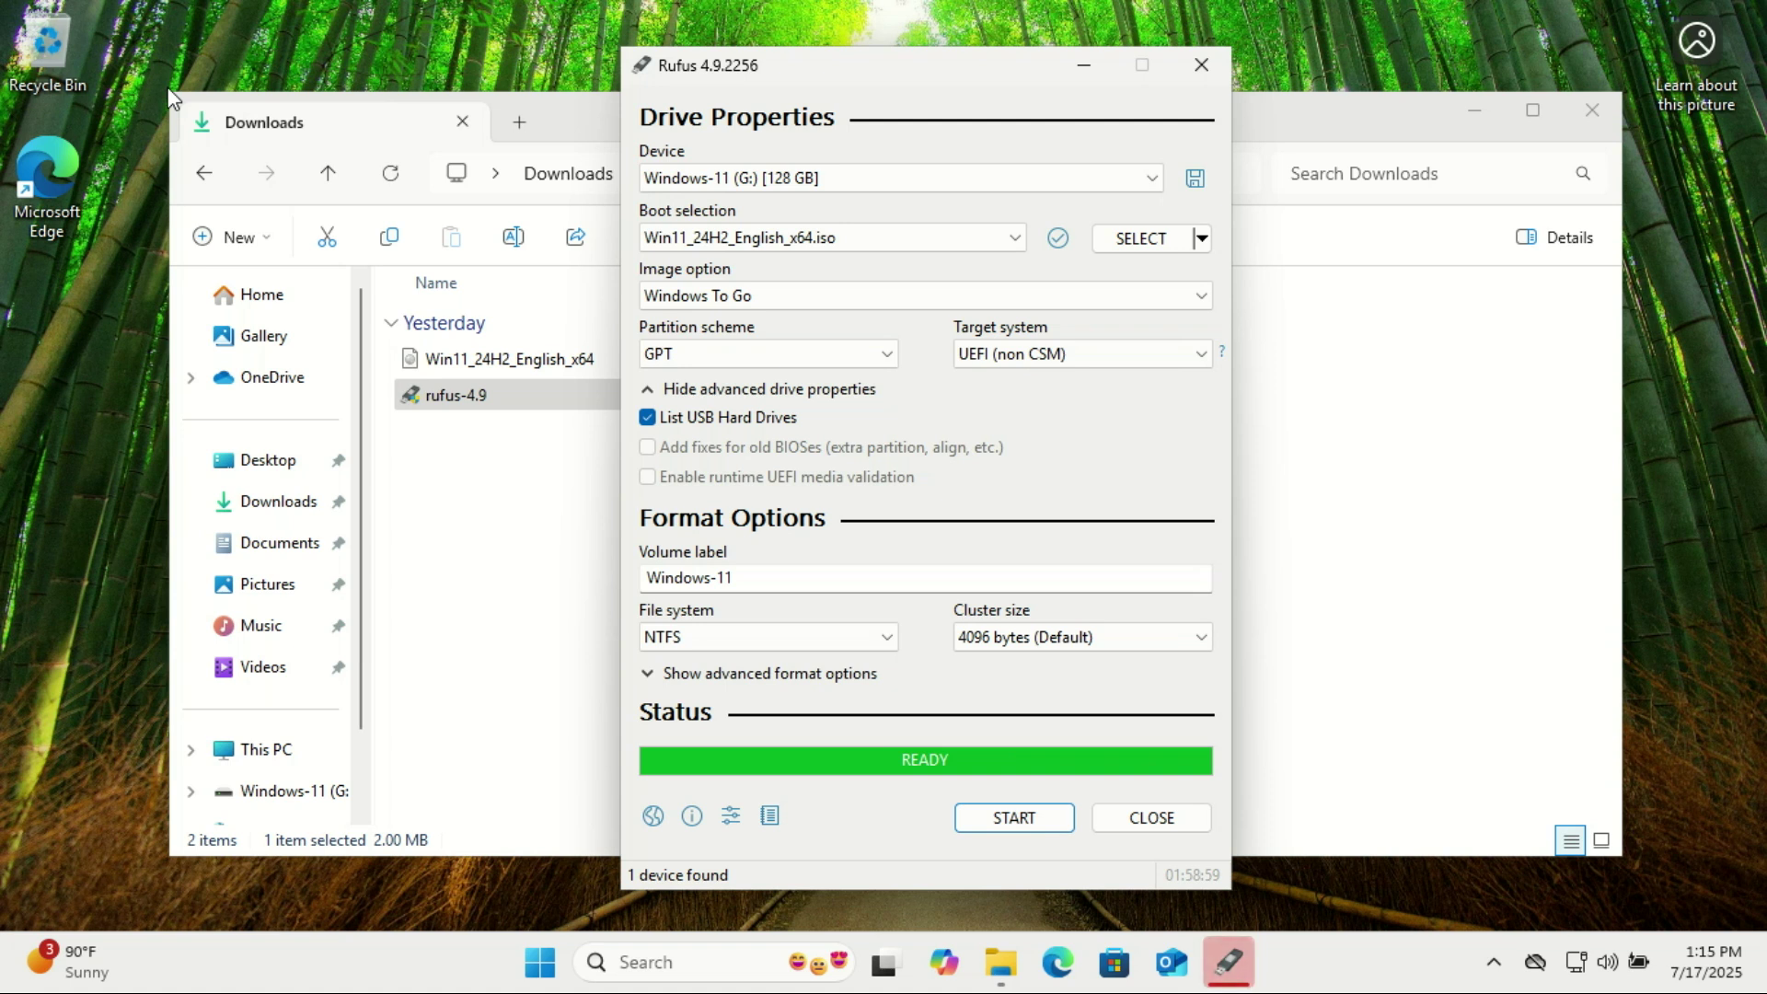
Step: Close Rufus with its CLOSE button after the finished write, handling the Explorer window
click(1178, 827)
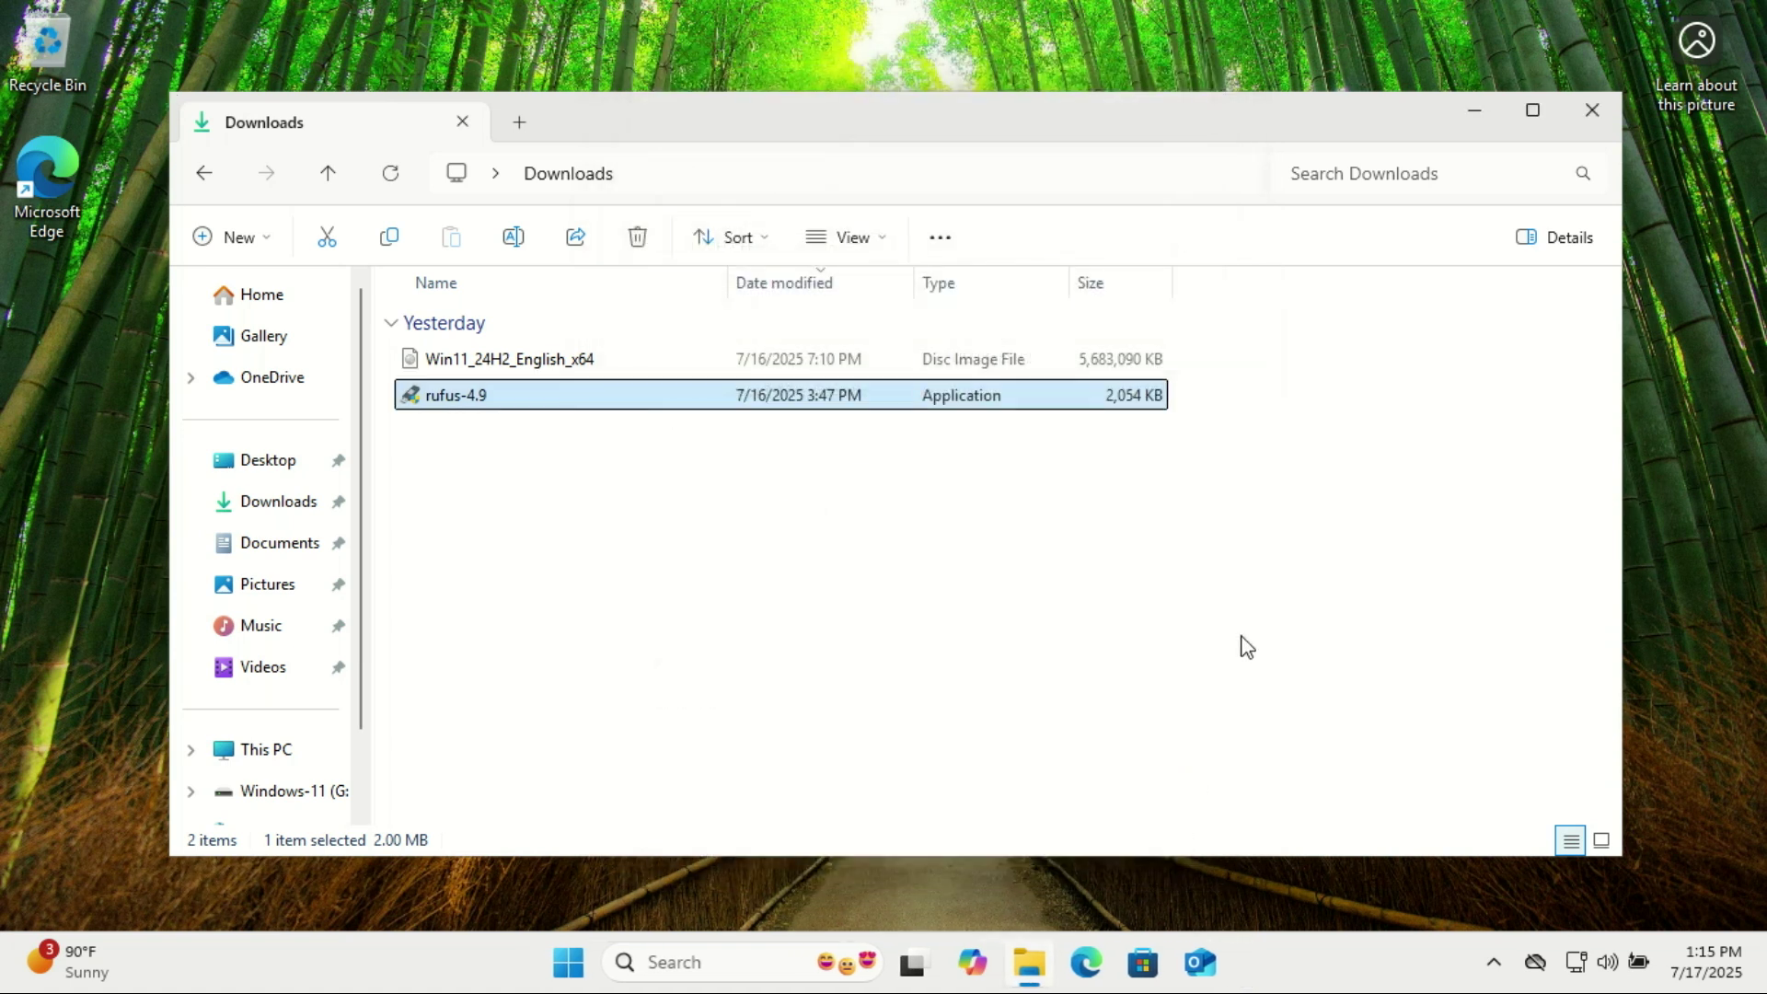
click(1593, 110)
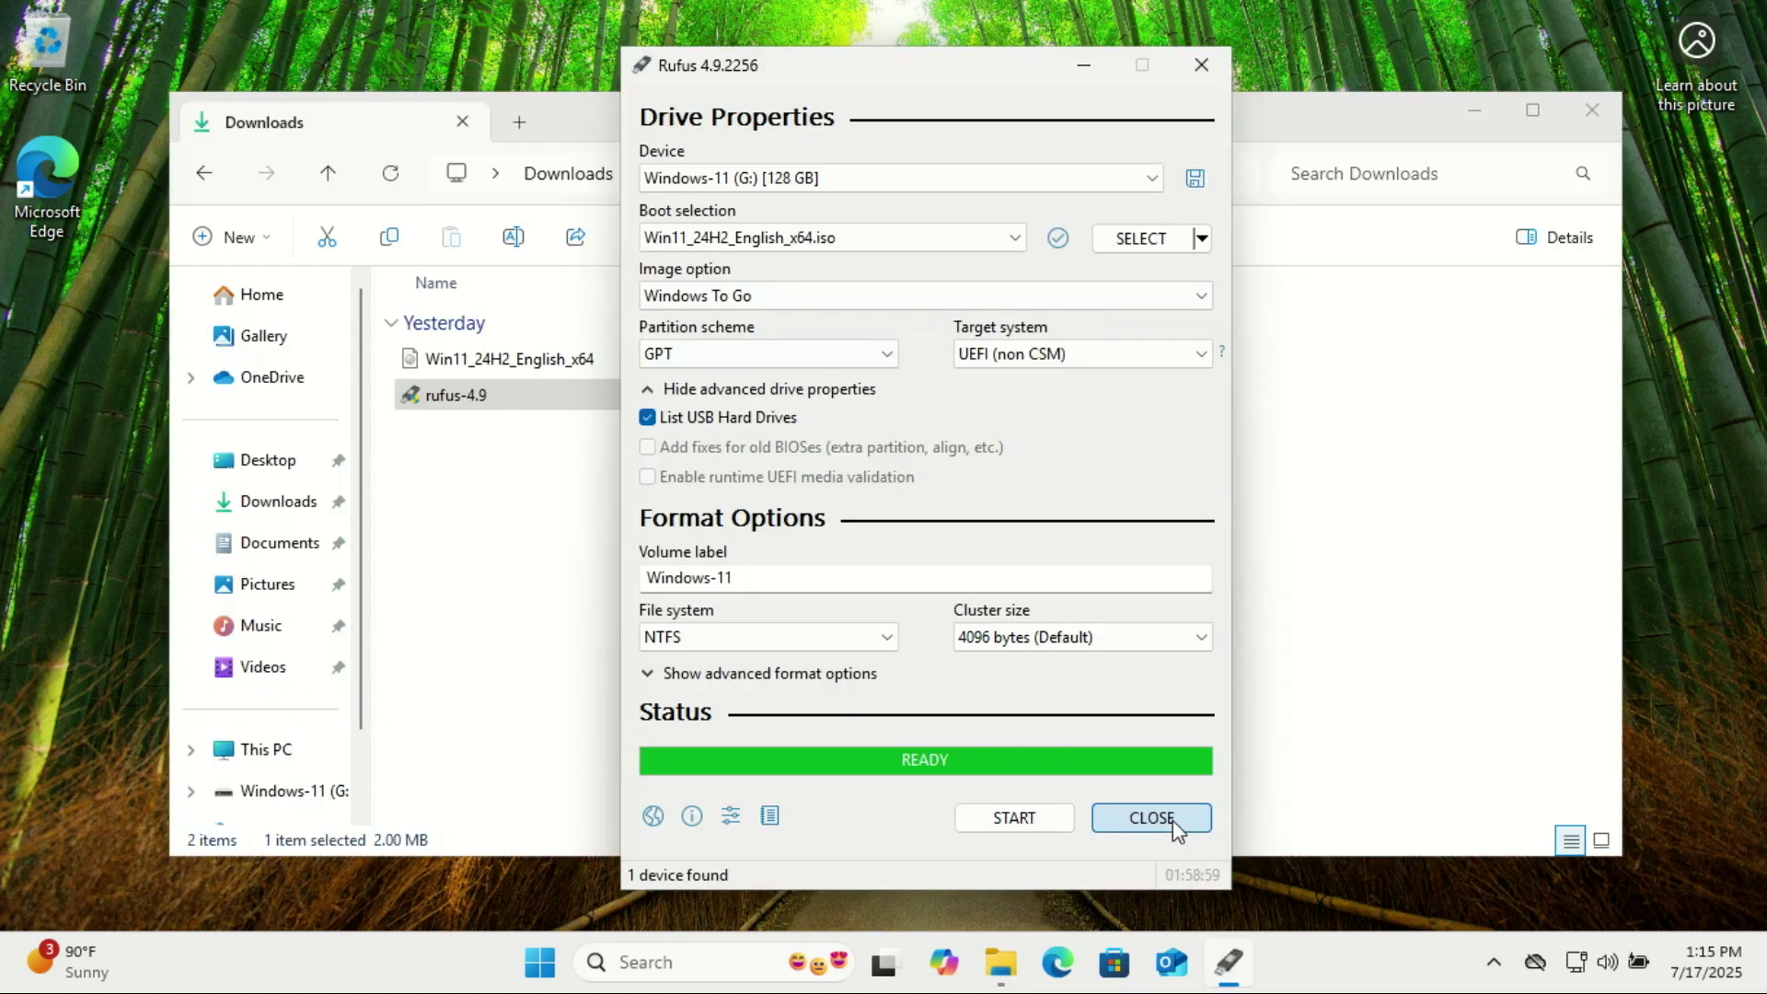
click(1178, 826)
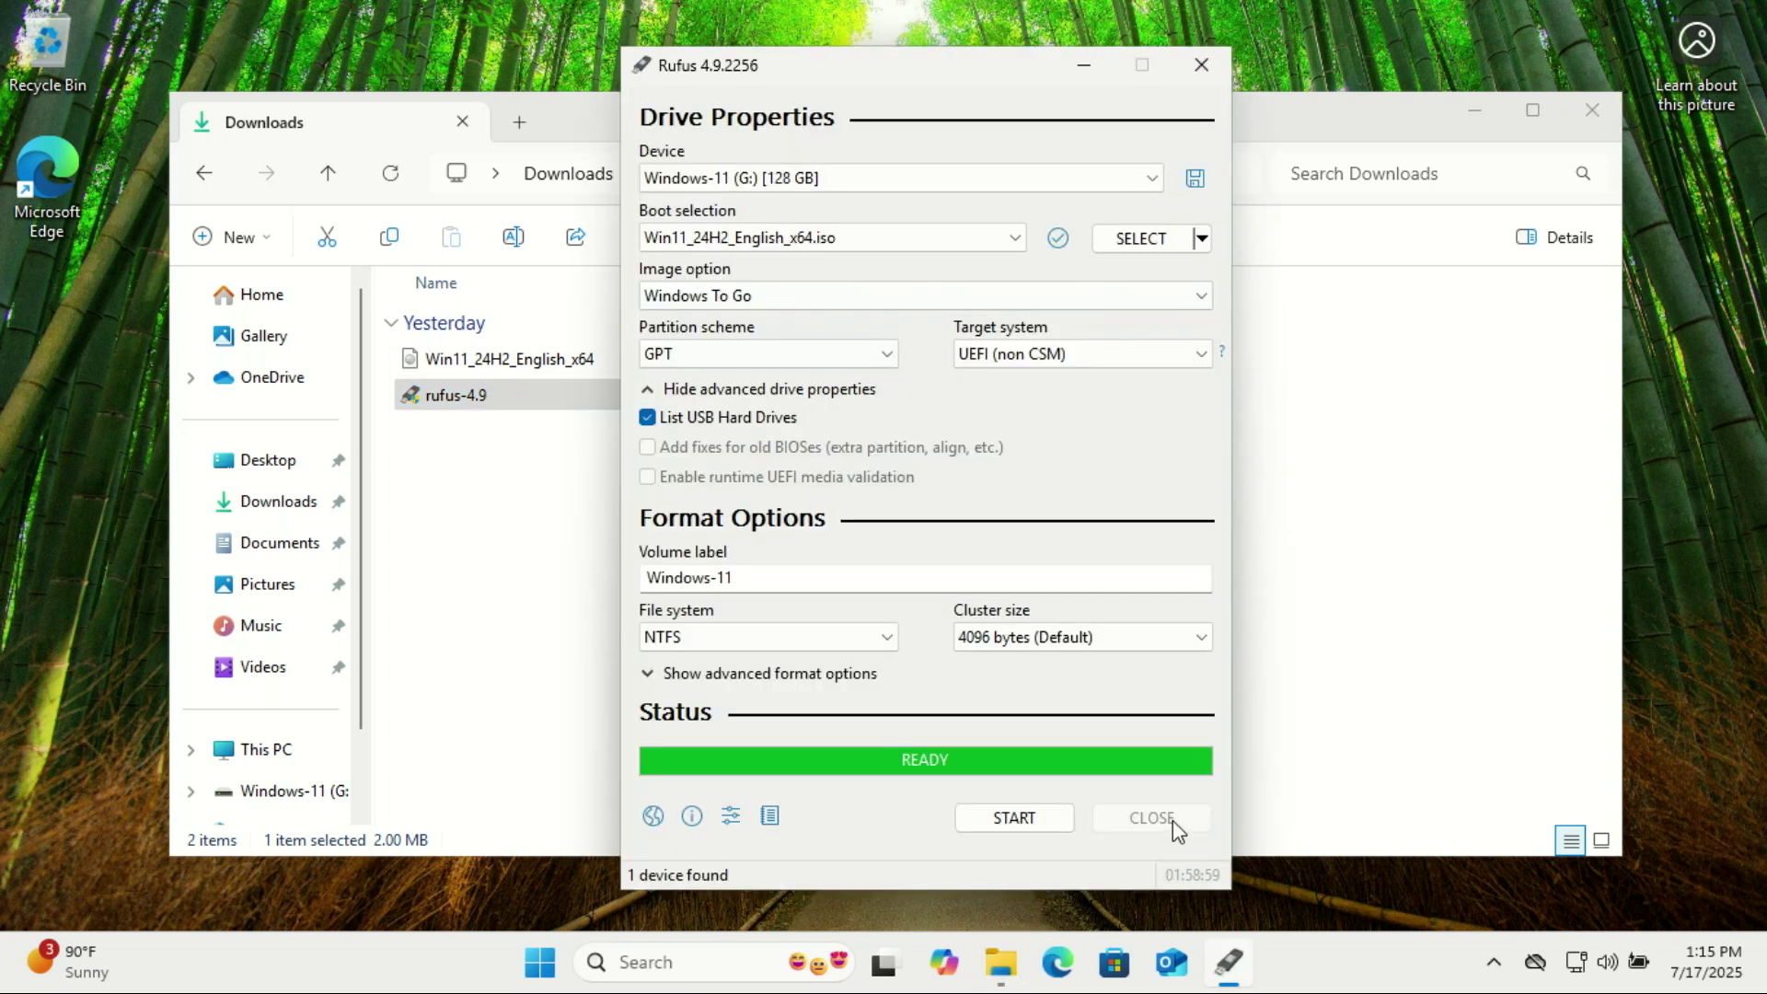
click(1173, 822)
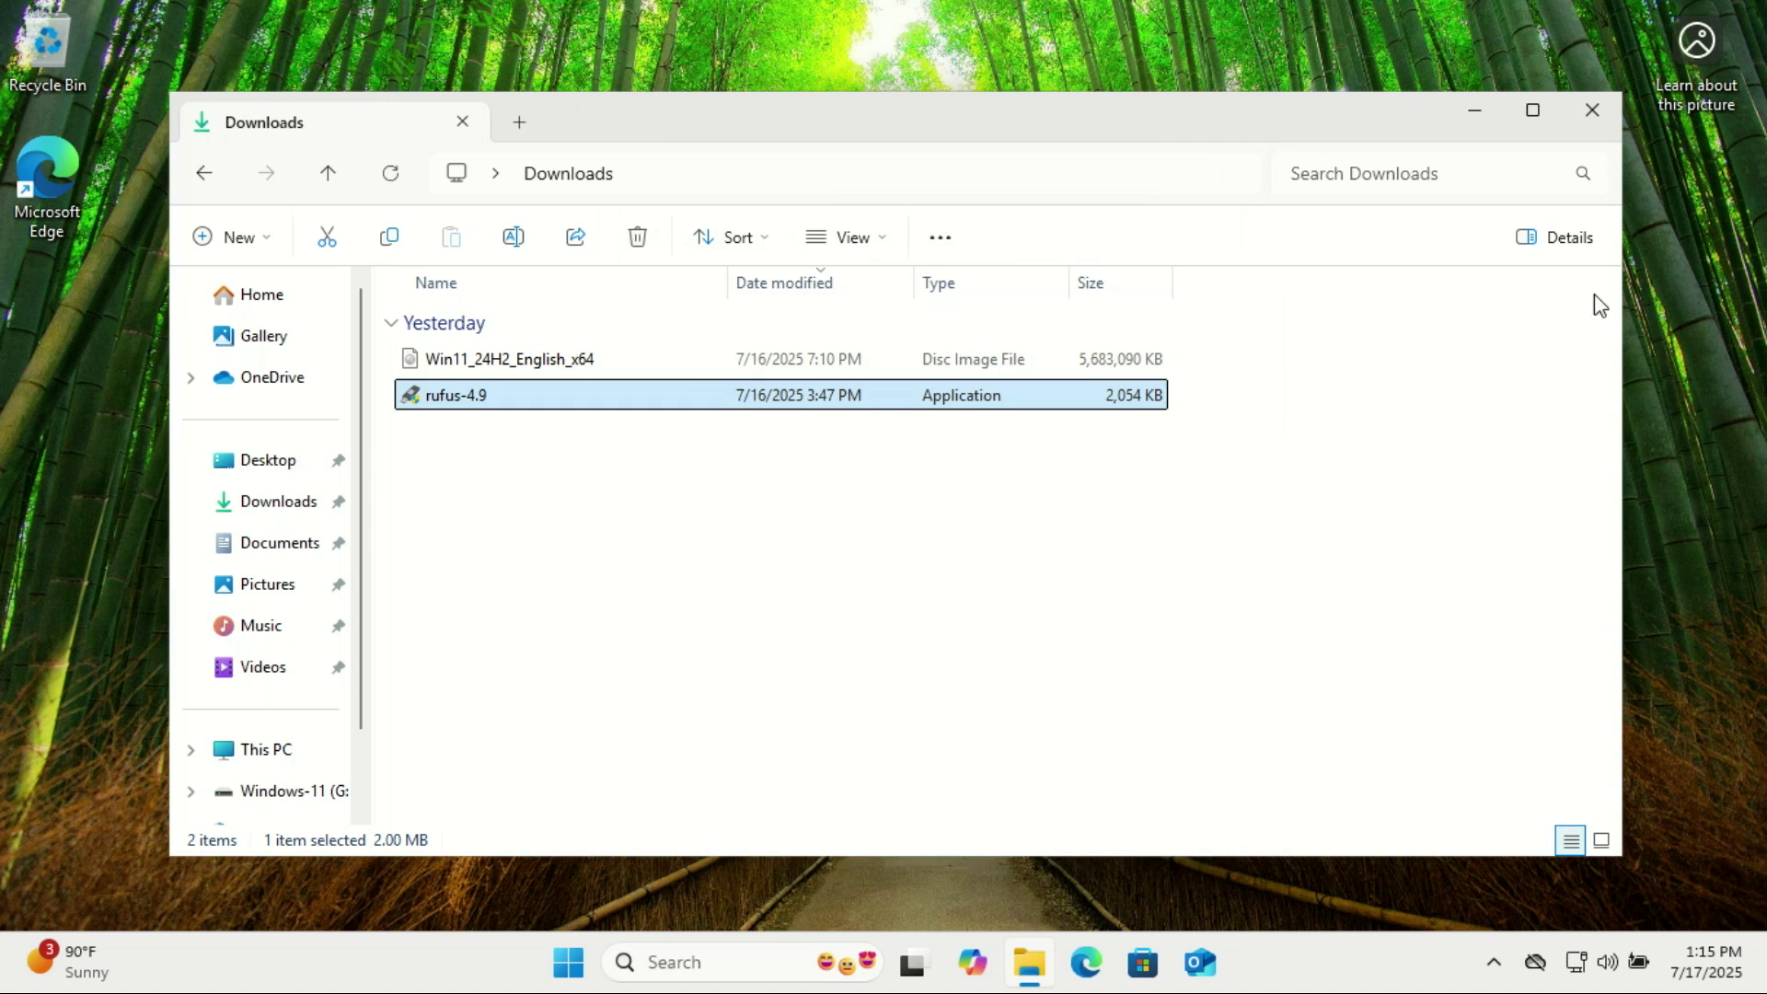